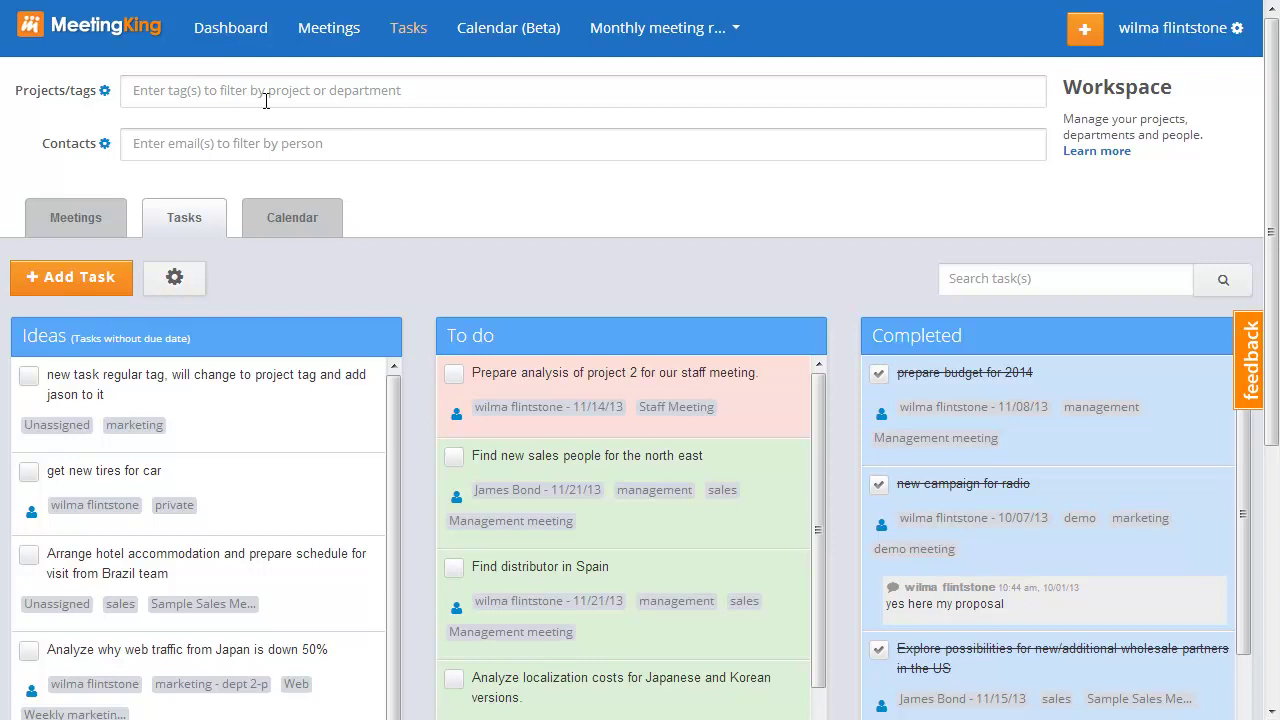
Filter the task board by the 'sales' tag from the recently used tags
click(155, 92)
click(155, 92)
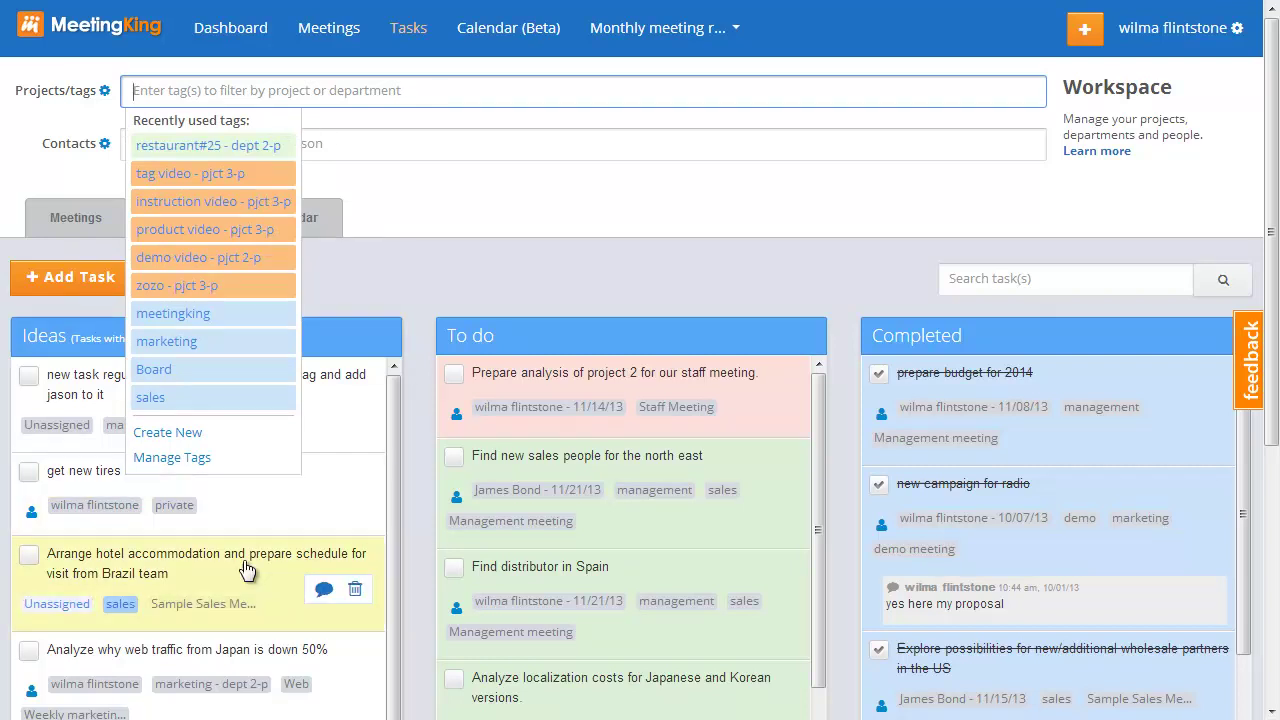
click(121, 605)
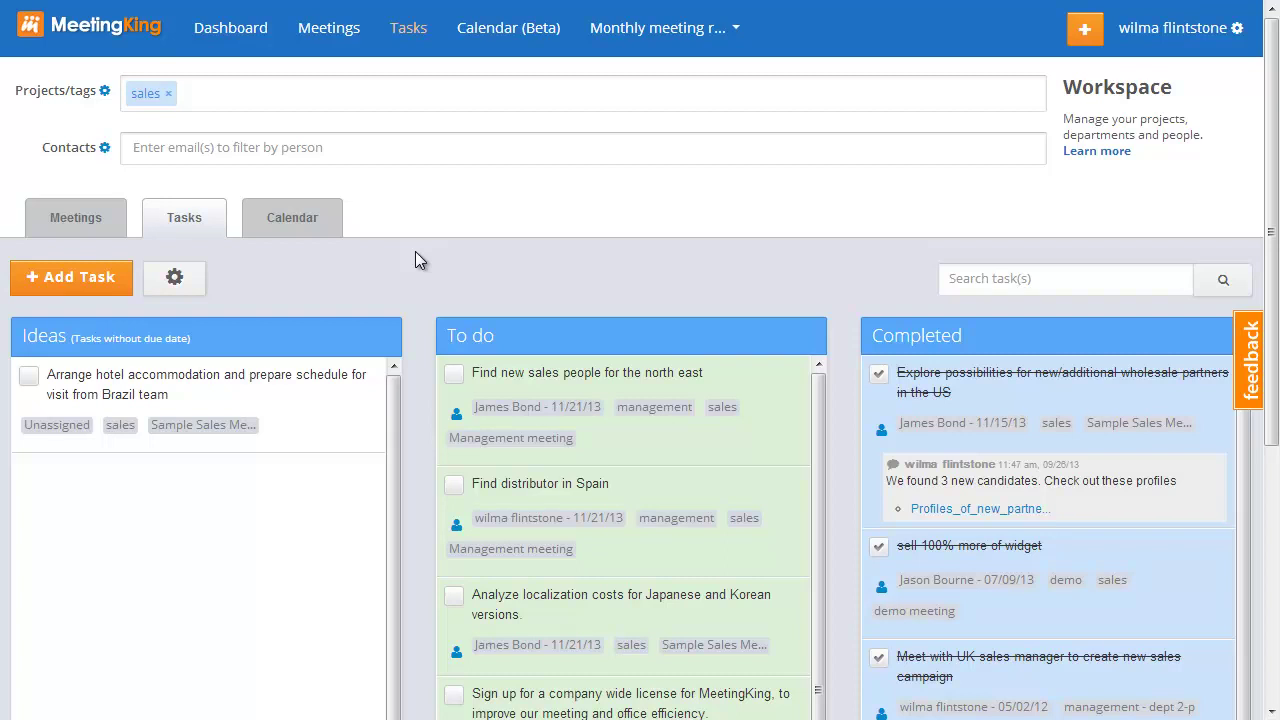
Add the 'restaurant#25 - dept 2-p' tag filter and view matching items on the November 2013 calendar
click(254, 100)
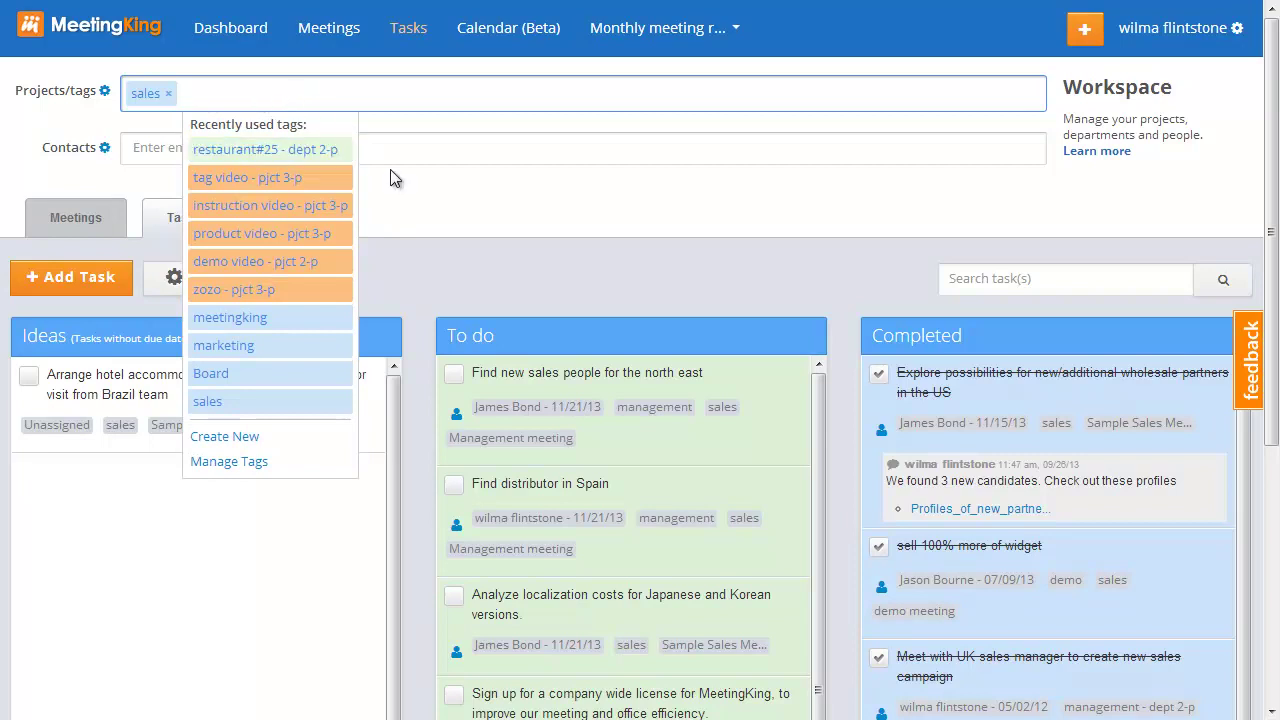
click(250, 148)
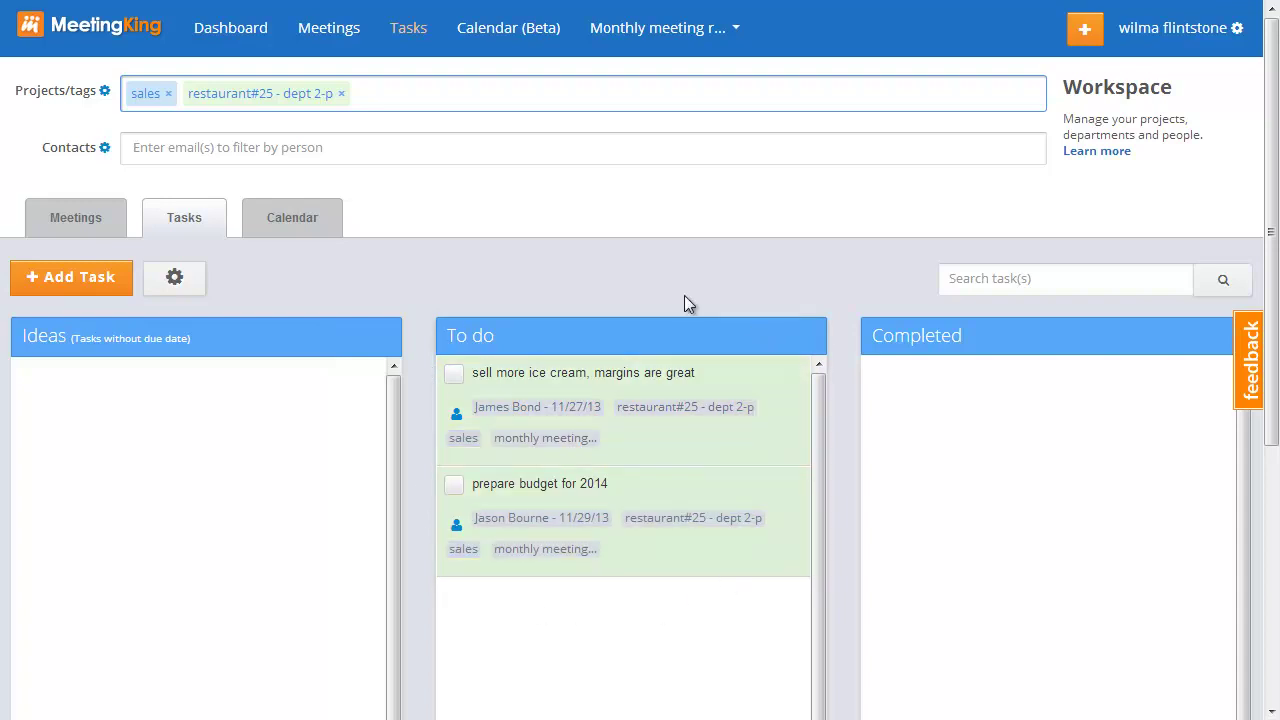
click(80, 218)
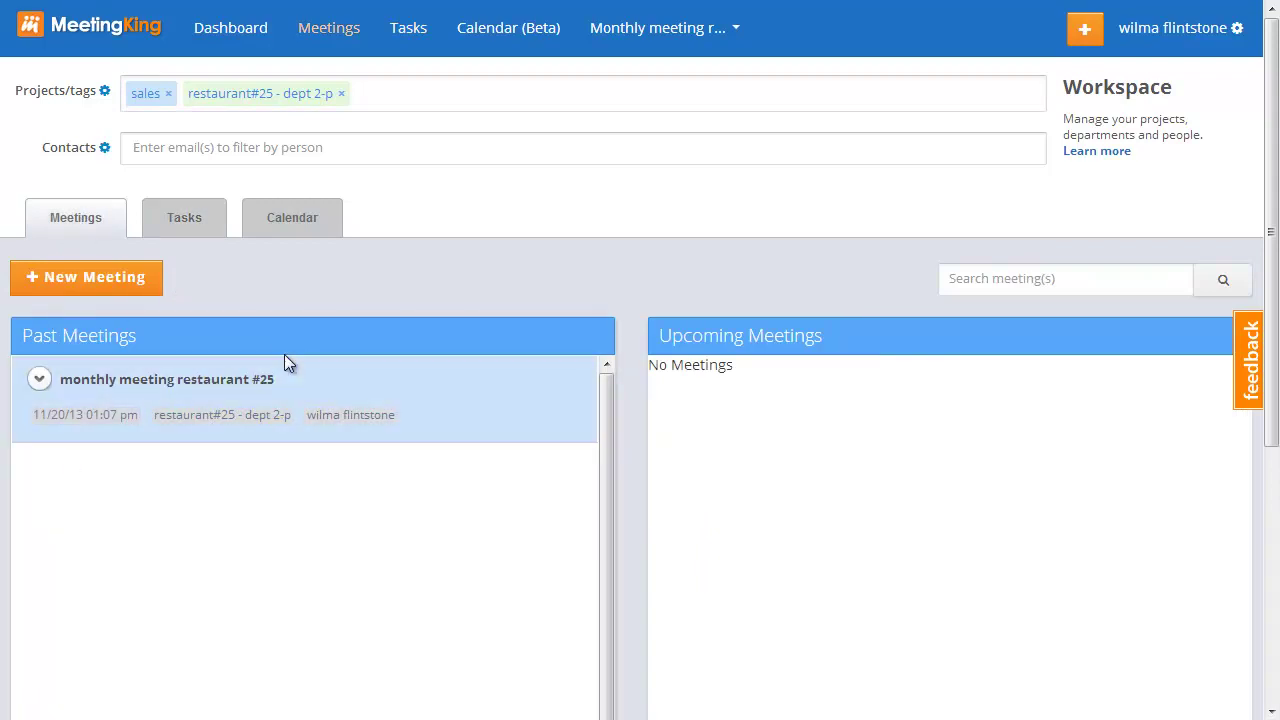
click(293, 220)
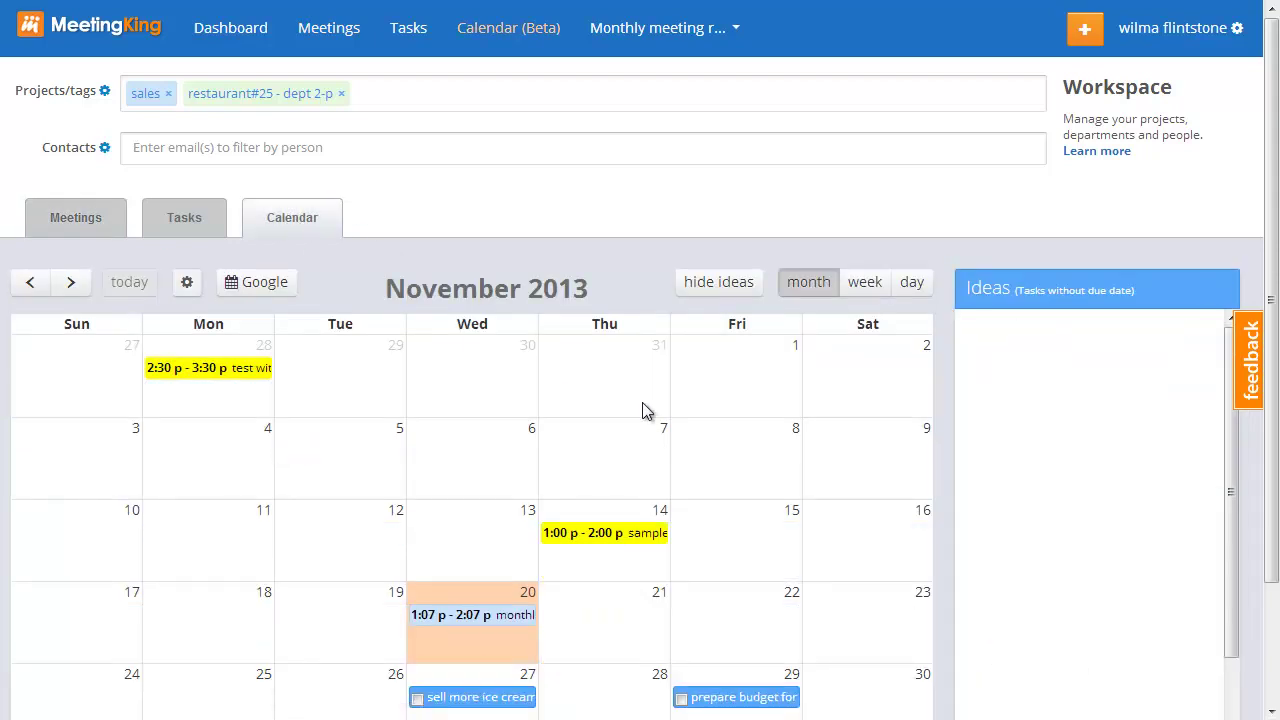
Drop the 'sales' tag filter and return to the Tasks board showing four restaurant#25 tasks
click(168, 94)
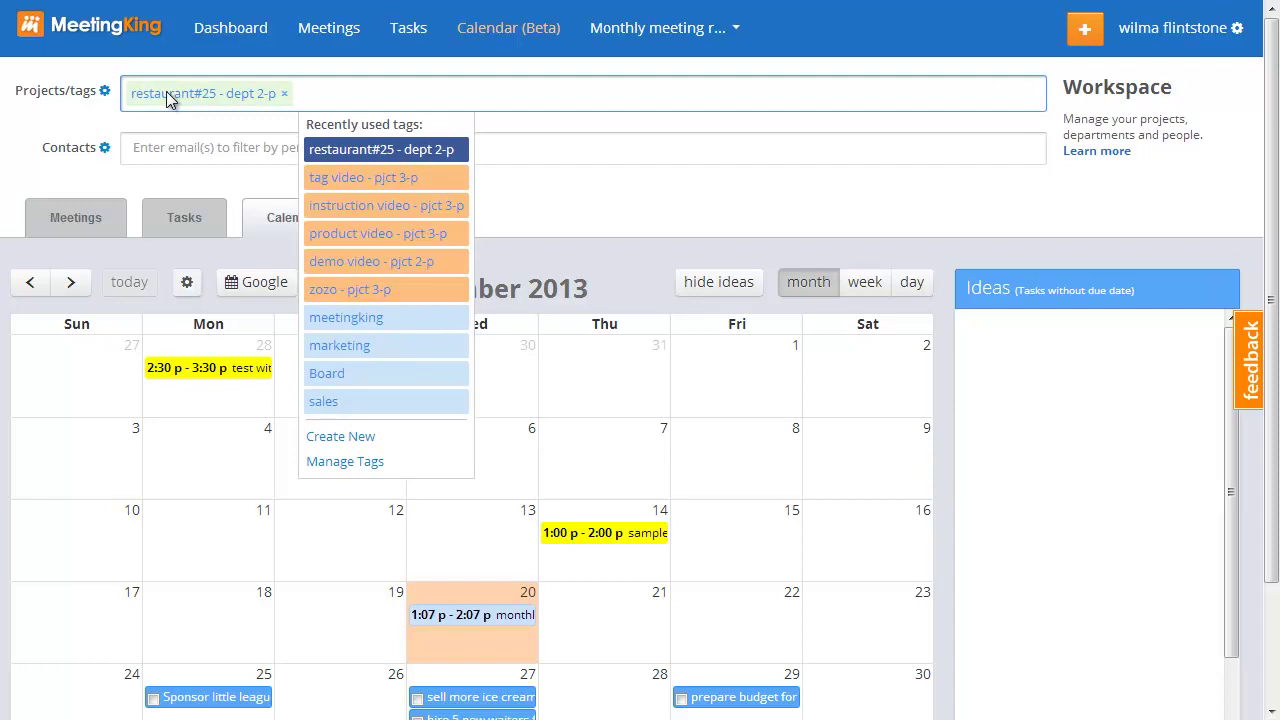
click(194, 122)
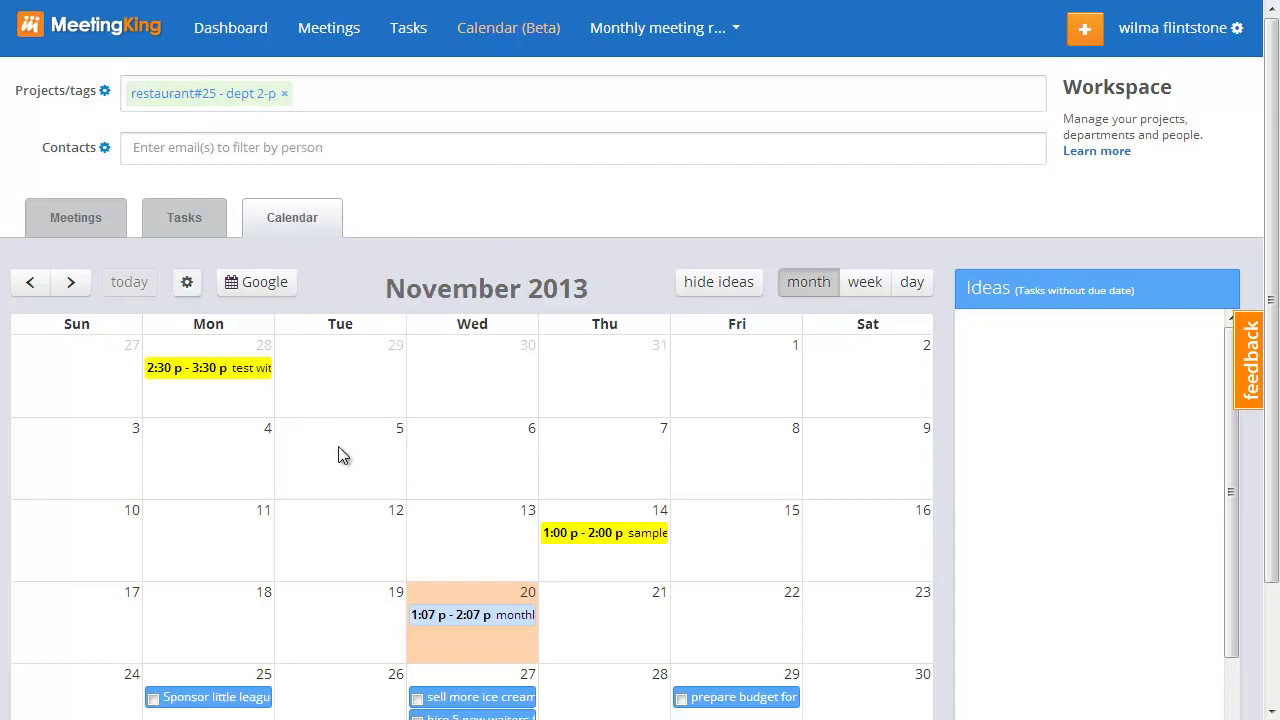
scroll(337, 451, down, 2)
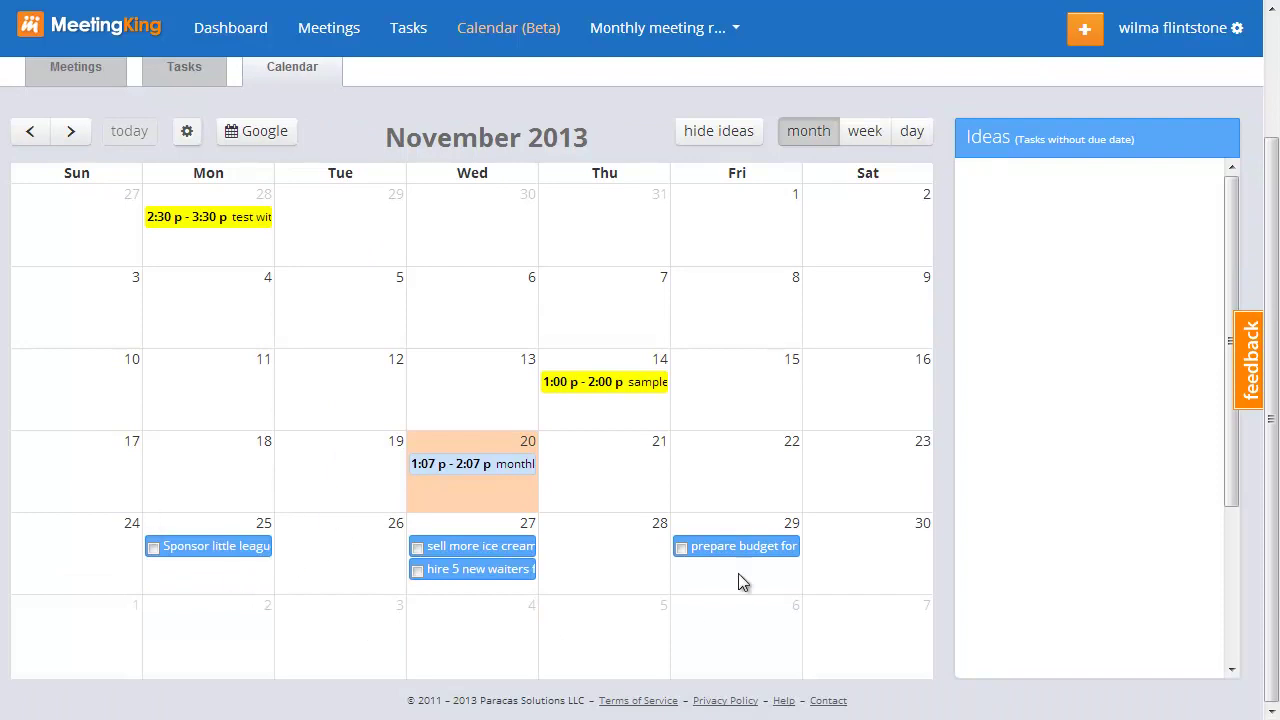
scroll(343, 500, up, 2)
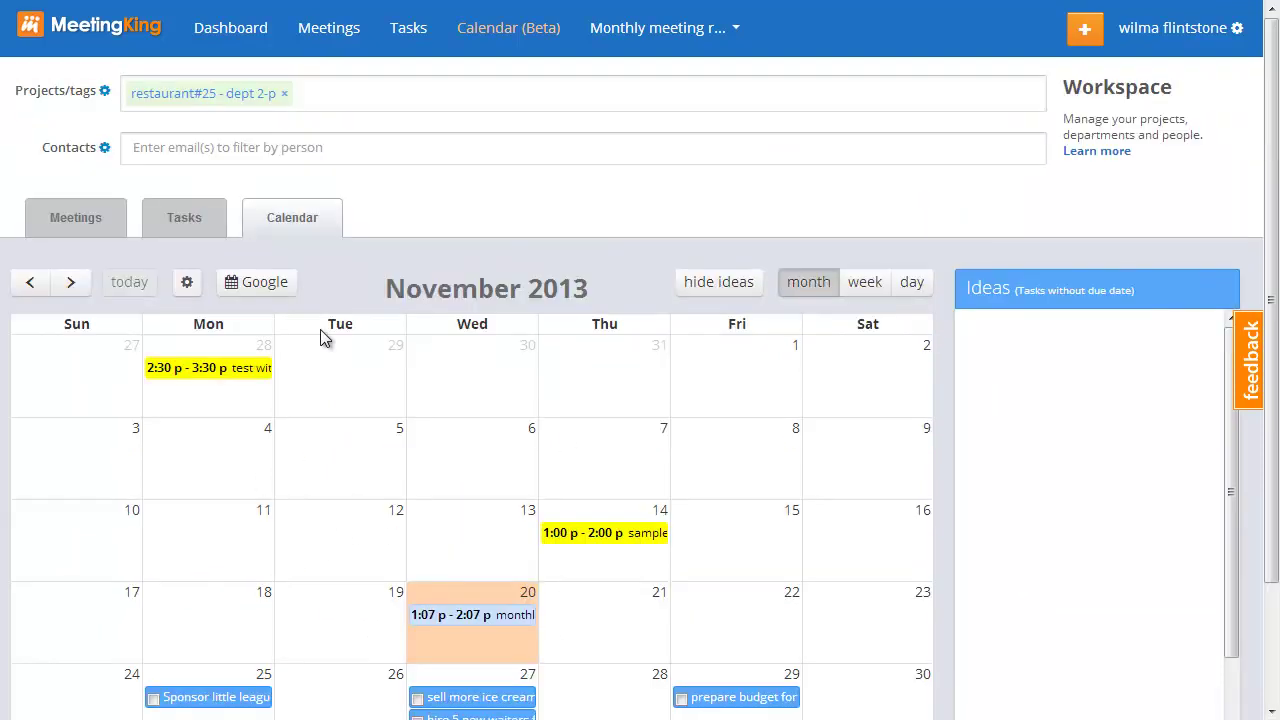
click(170, 222)
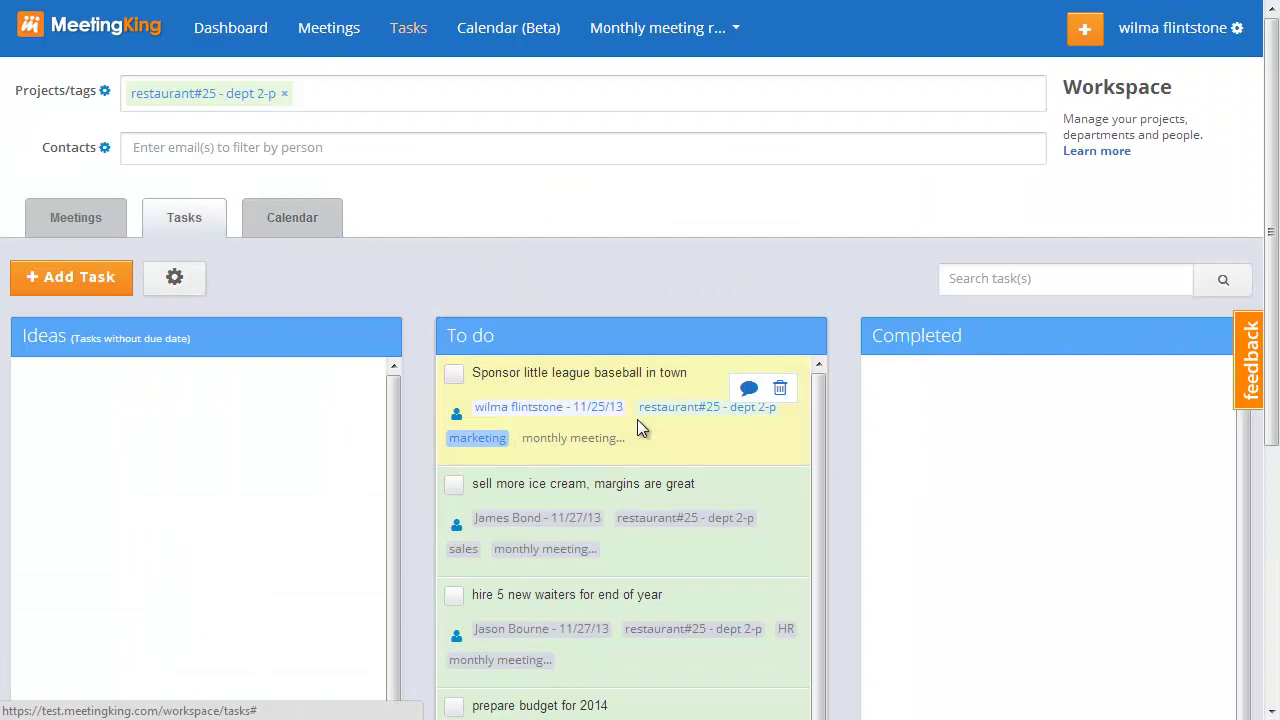
scroll(841, 441, down, 1)
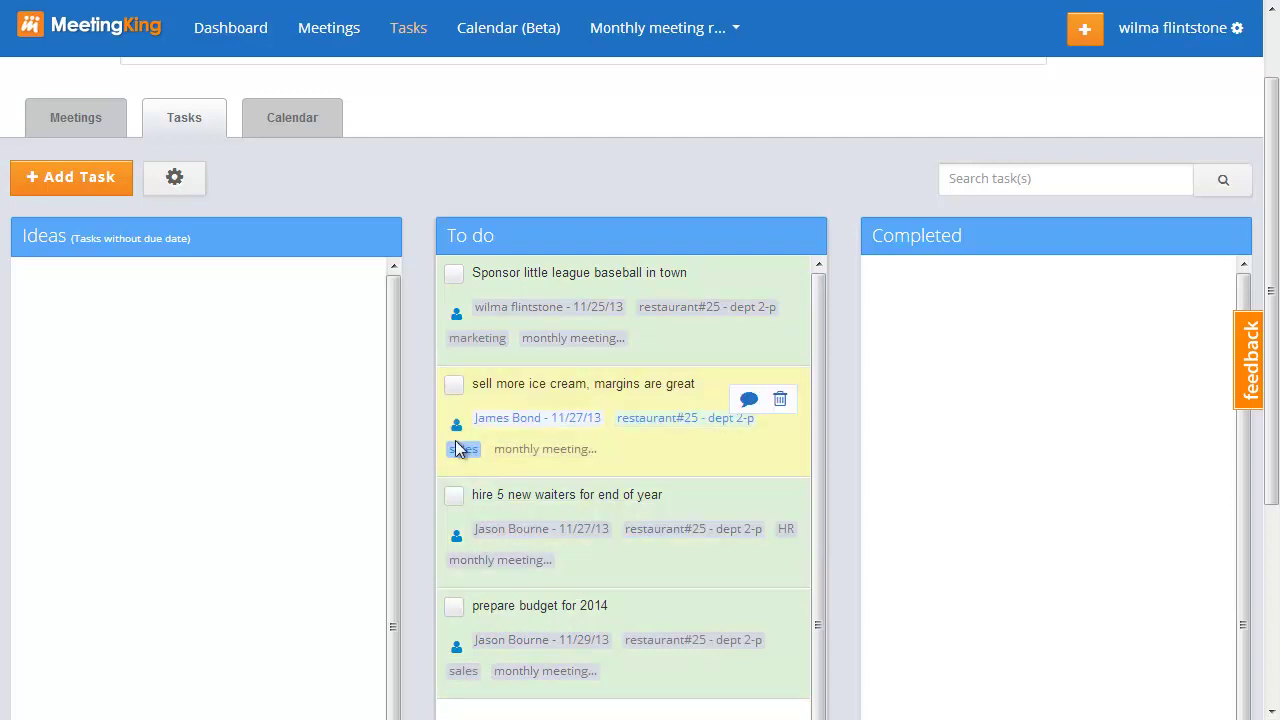
Add 'marketing' to the tag filter from the Sponsor little league baseball task card
click(480, 343)
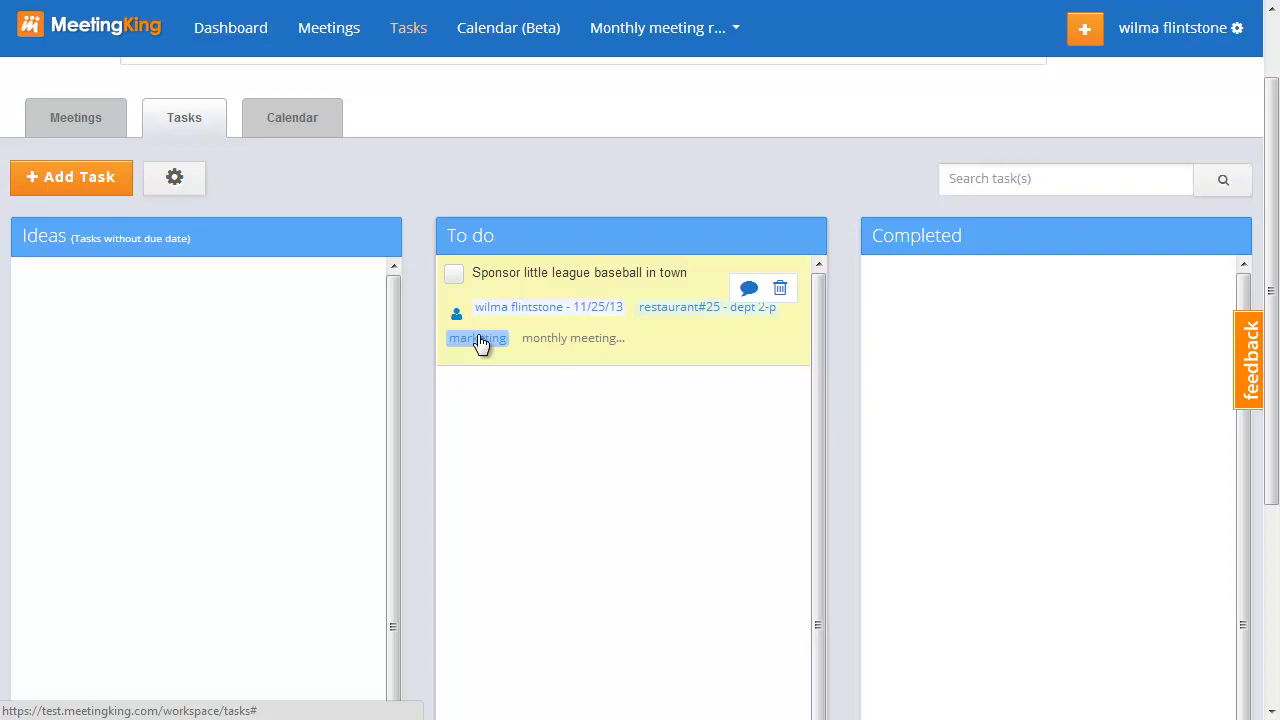
click(480, 342)
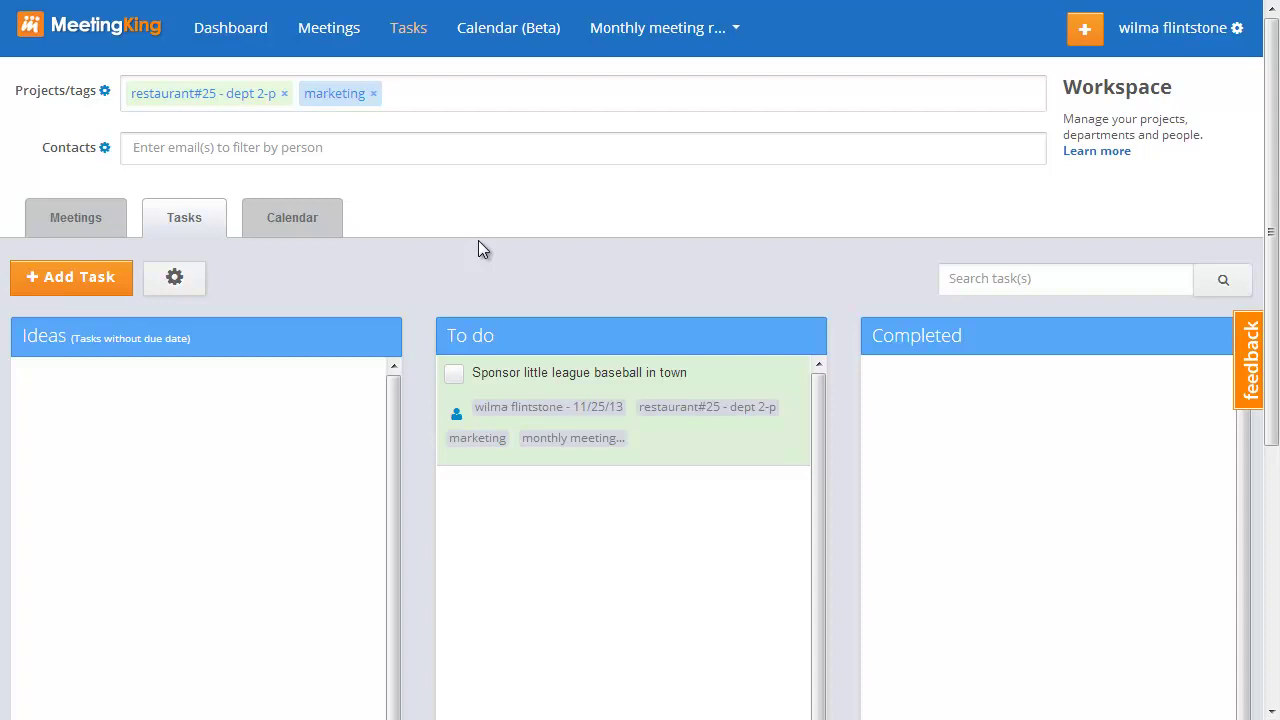
Create an unassigned task 'first sample task' carrying the restaurant#25 and marketing tags
click(100, 286)
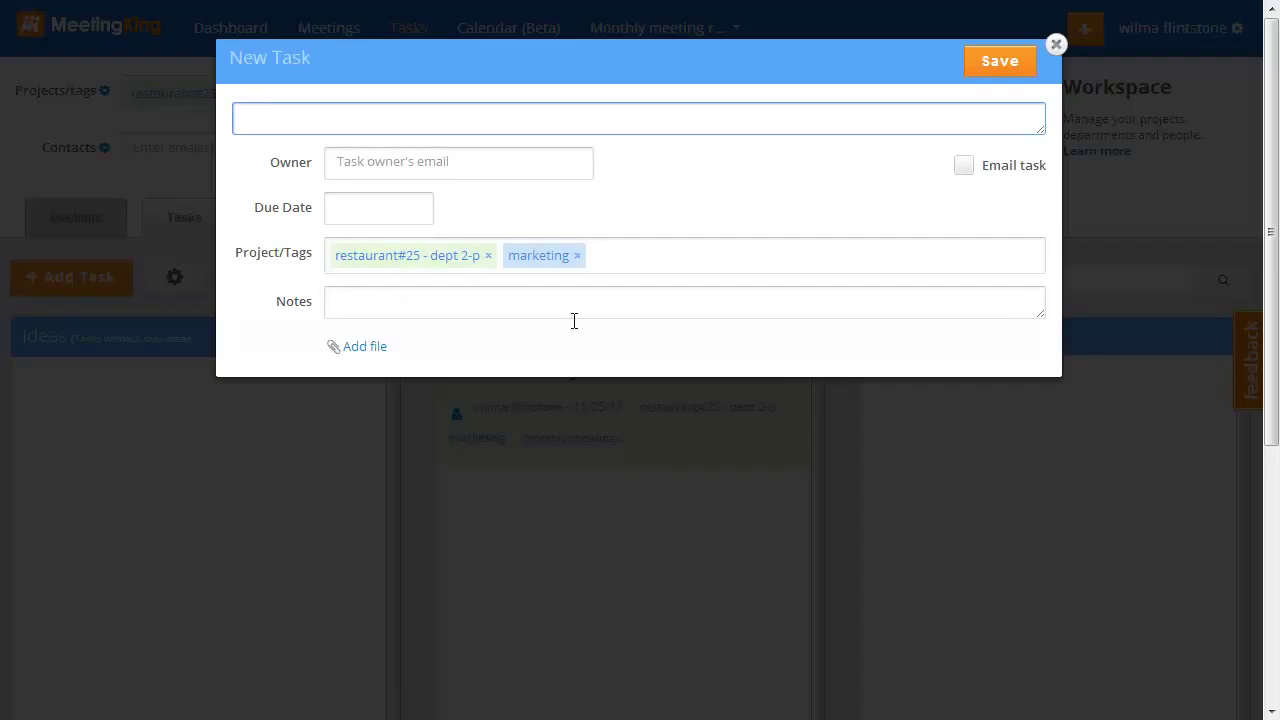
text(first sample task)
click(988, 66)
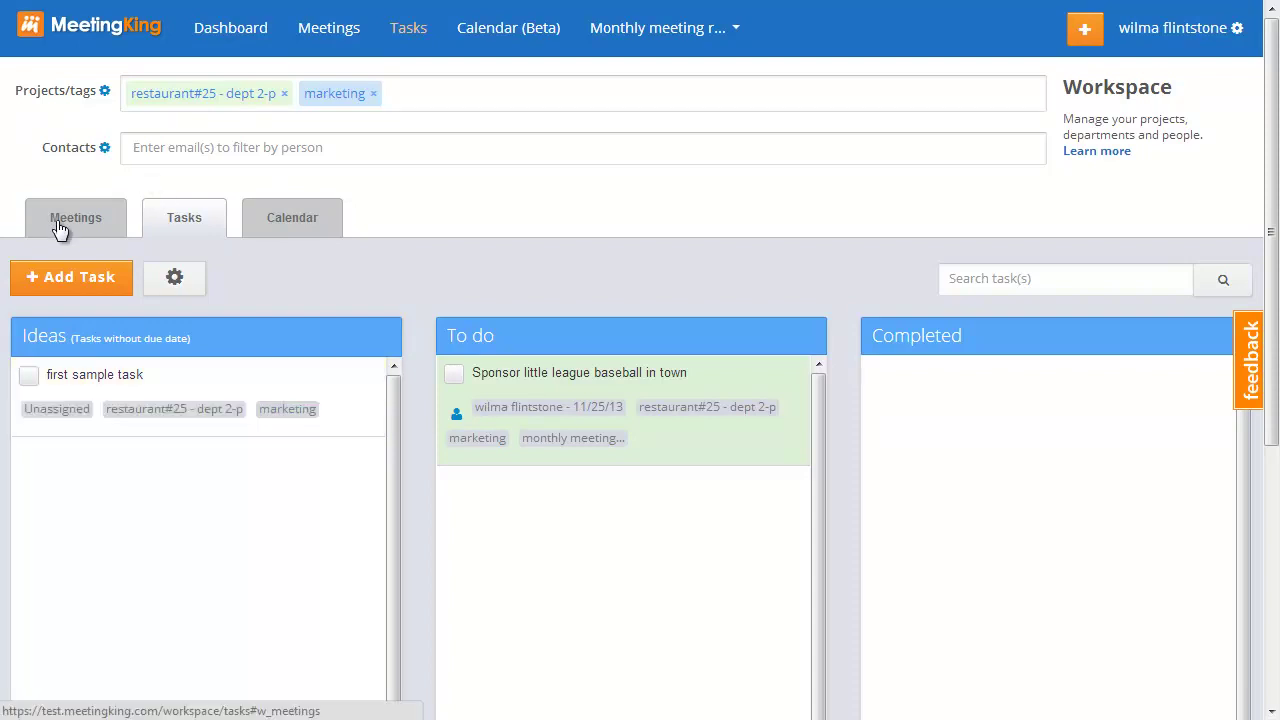
Clear the restaurant#25 and marketing tag filters and create a new meeting
click(284, 93)
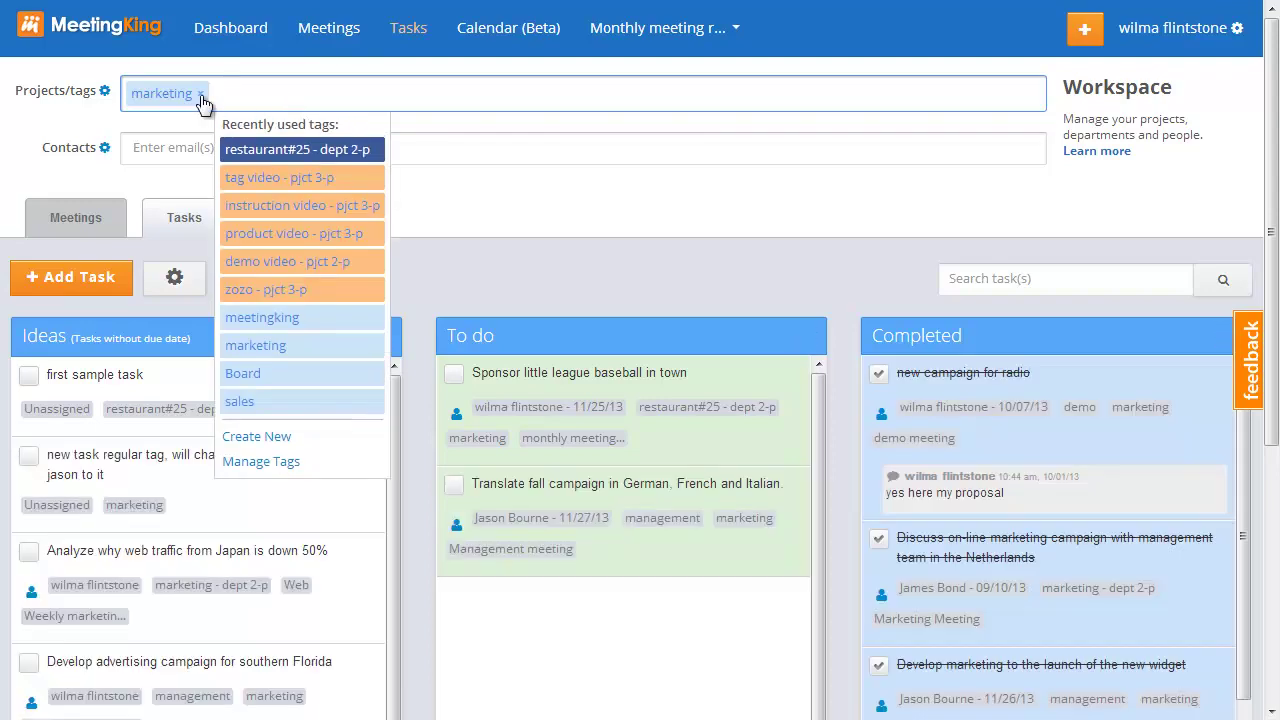
click(200, 93)
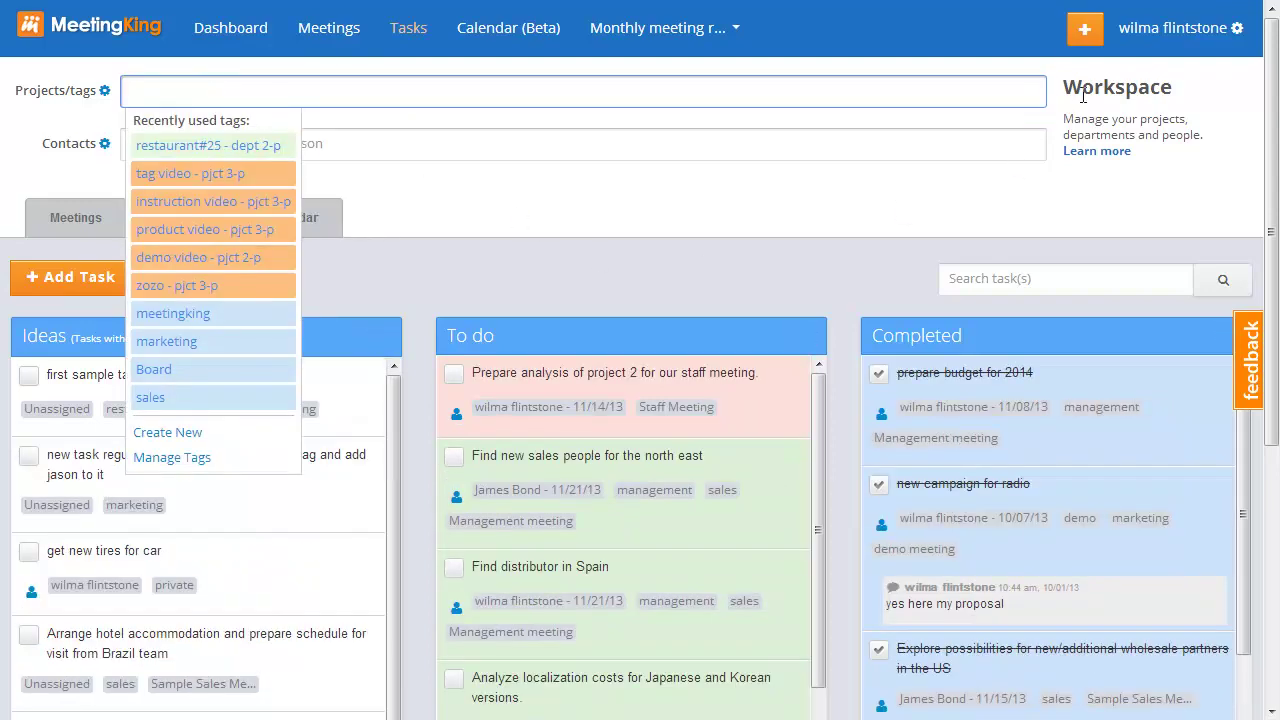
click(1085, 28)
click(1112, 64)
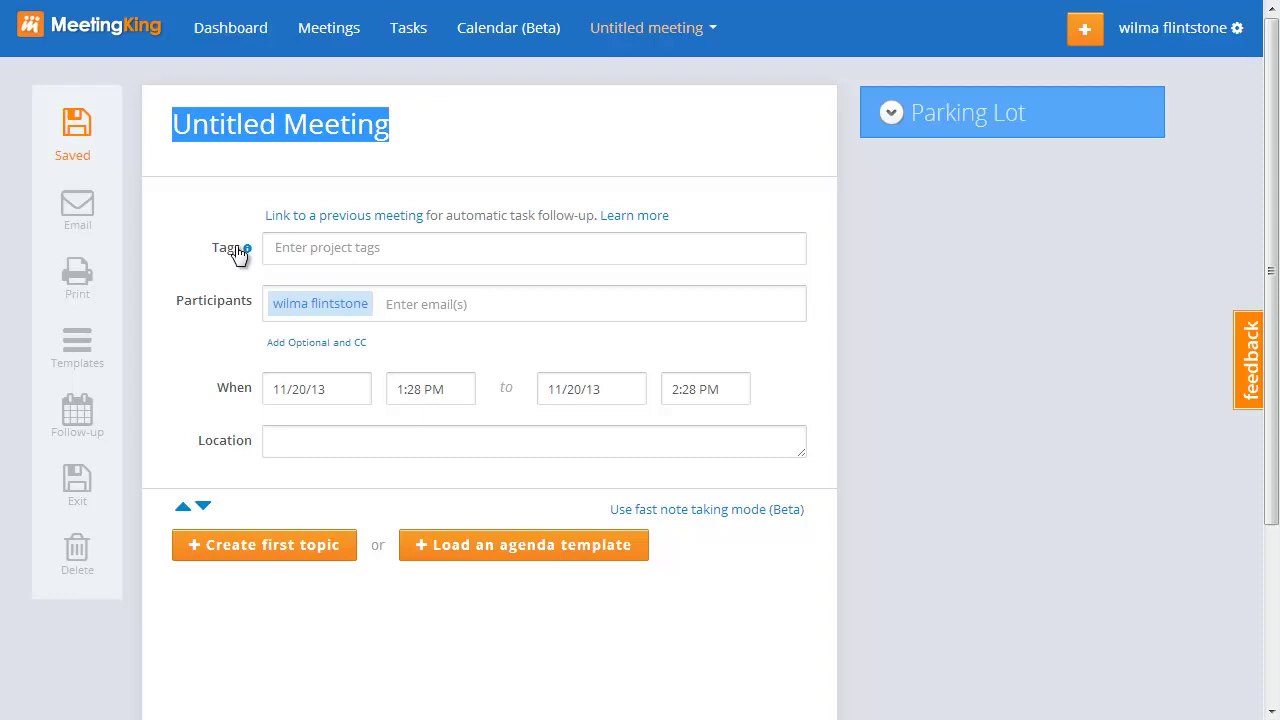
Create a new project-type tag named 'release product x' for the meeting
click(294, 247)
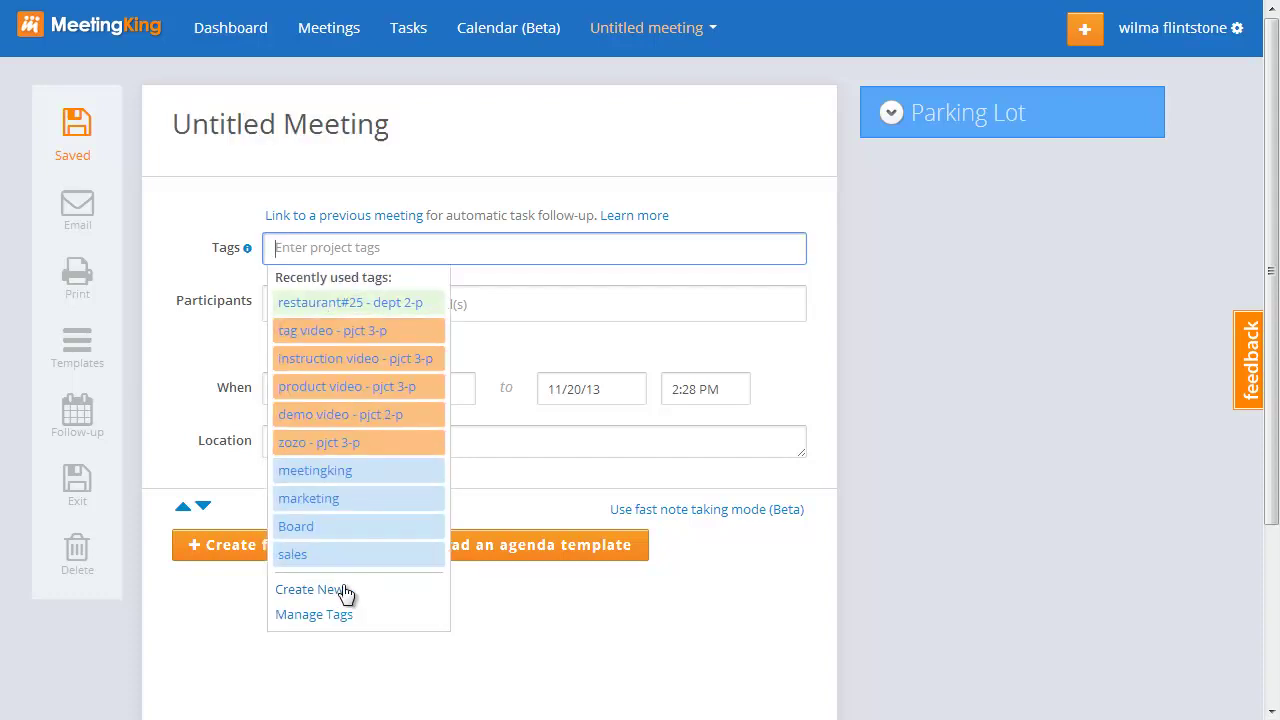
click(323, 589)
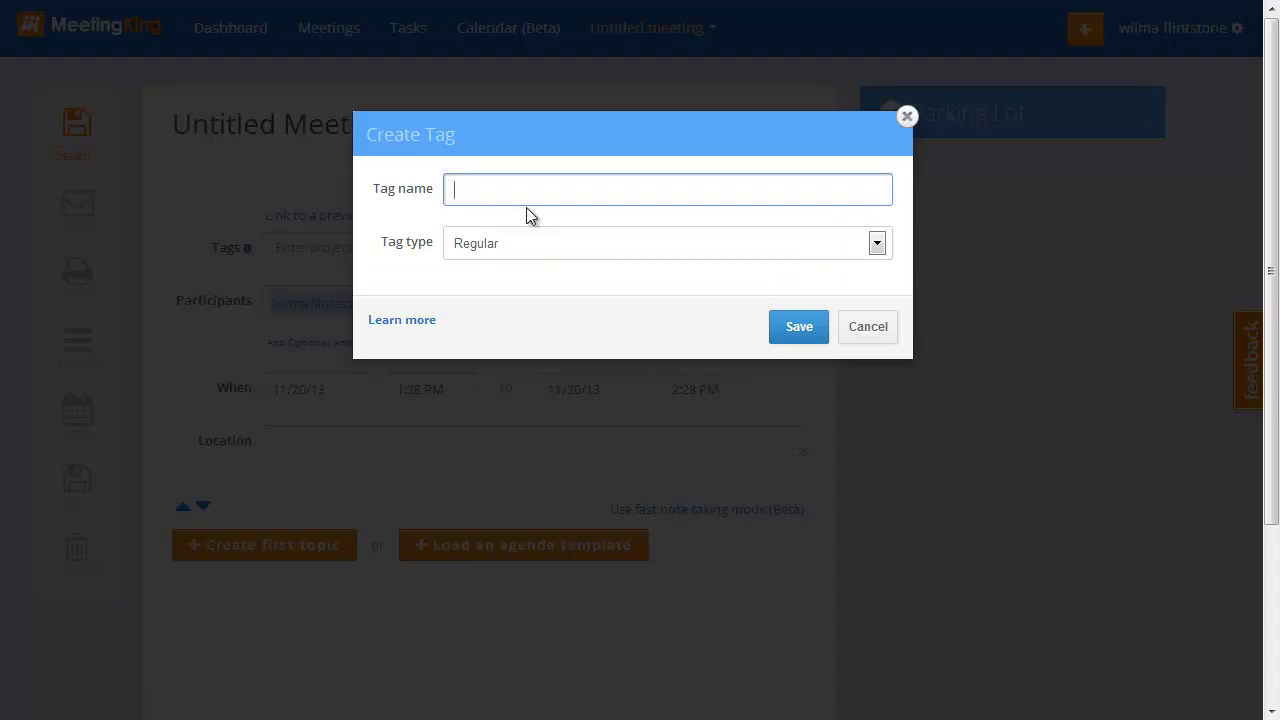
text(release product x)
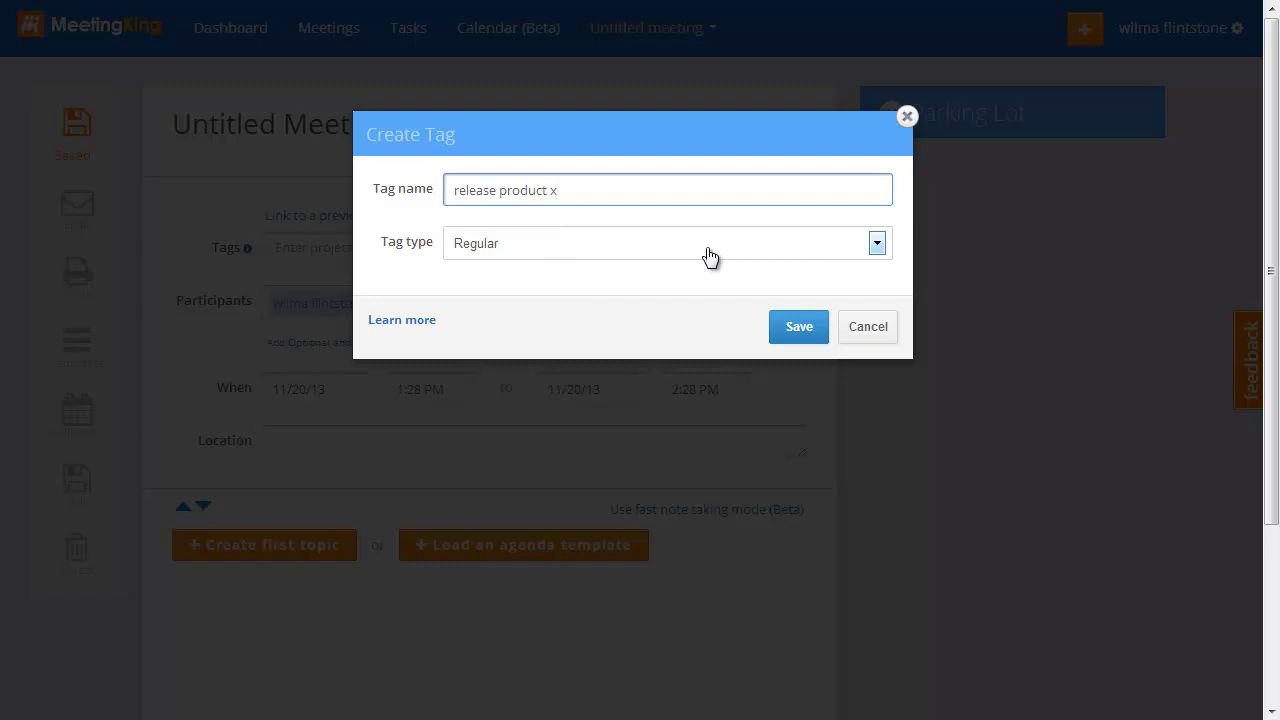
click(880, 247)
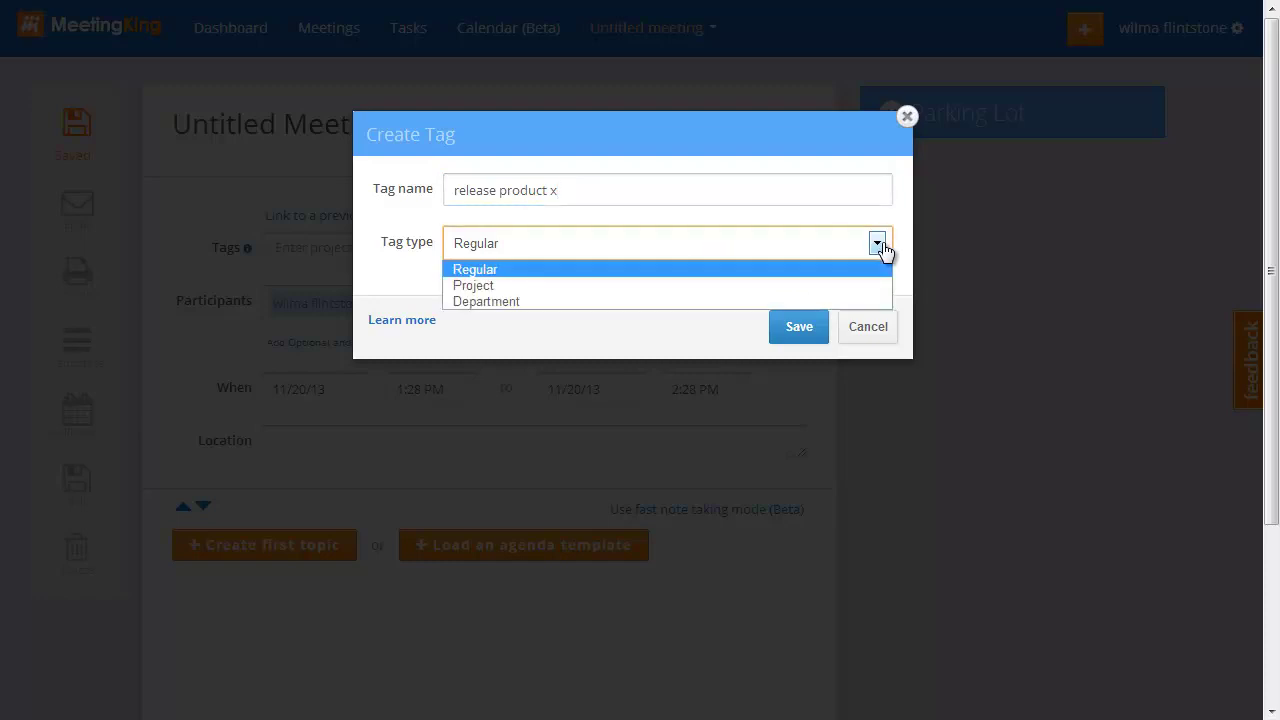
click(503, 288)
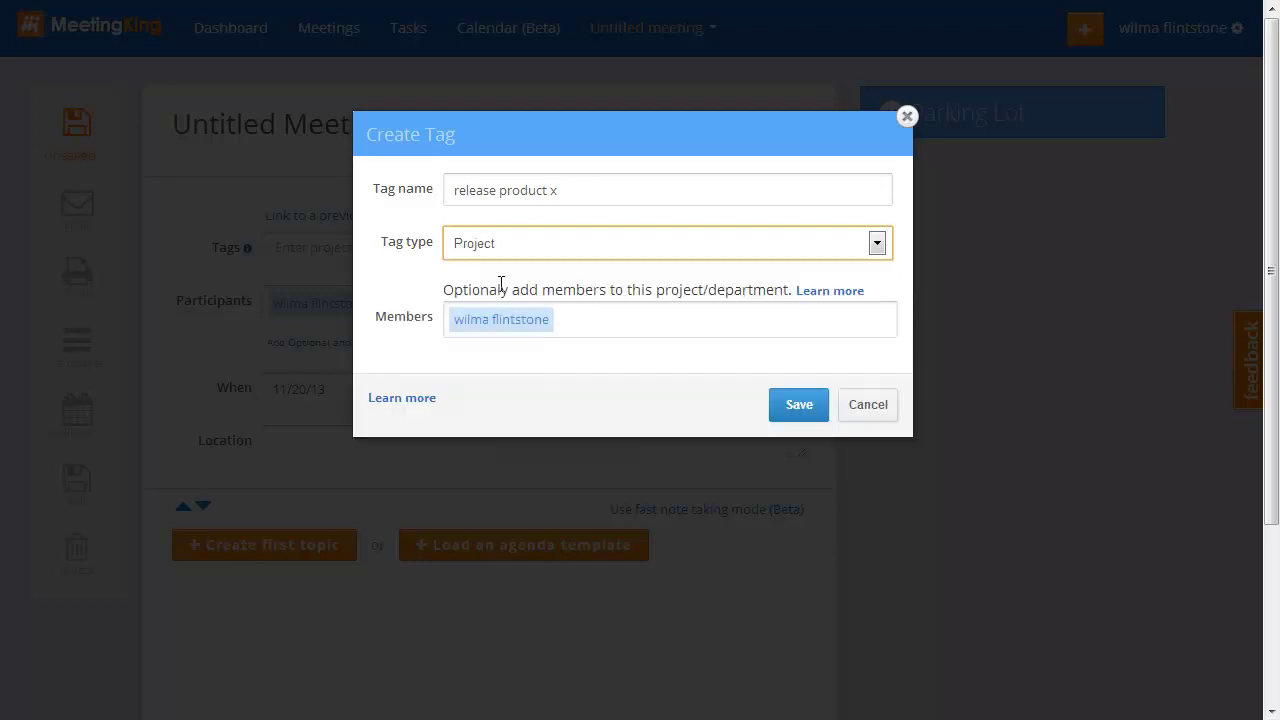
Add two contacts as project members and save the tag onto the meeting
click(591, 322)
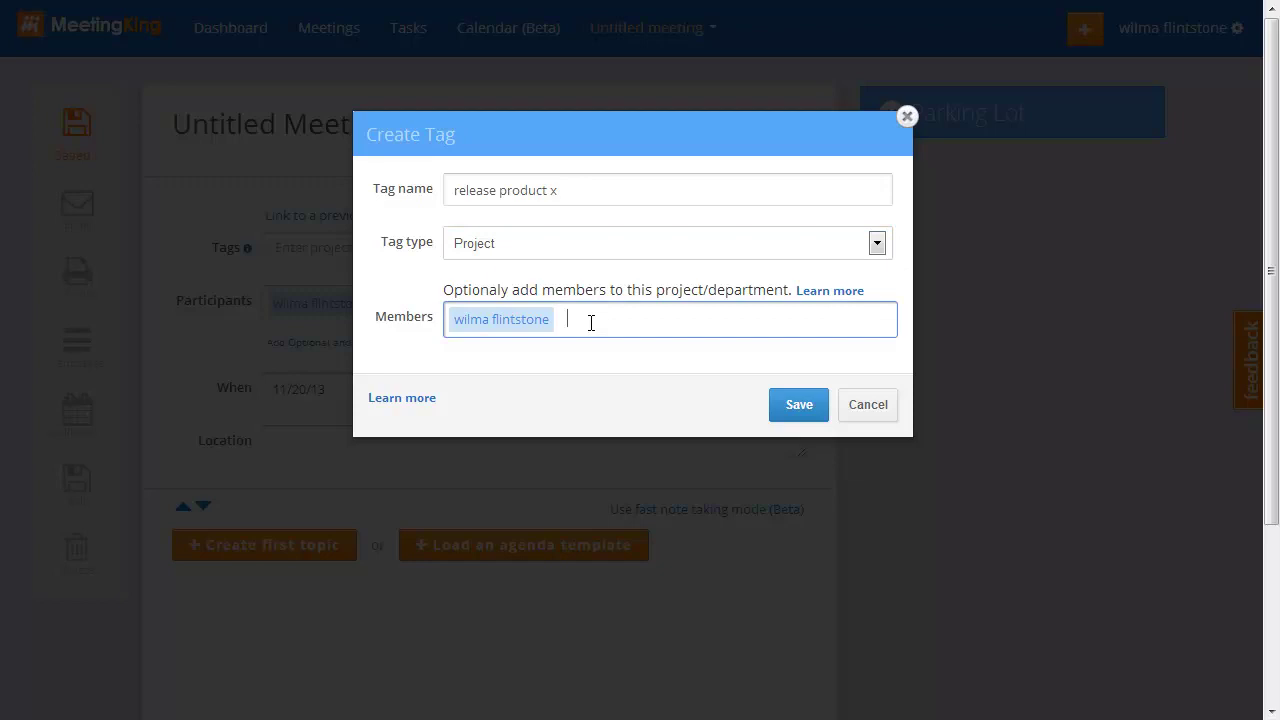
text(jas)
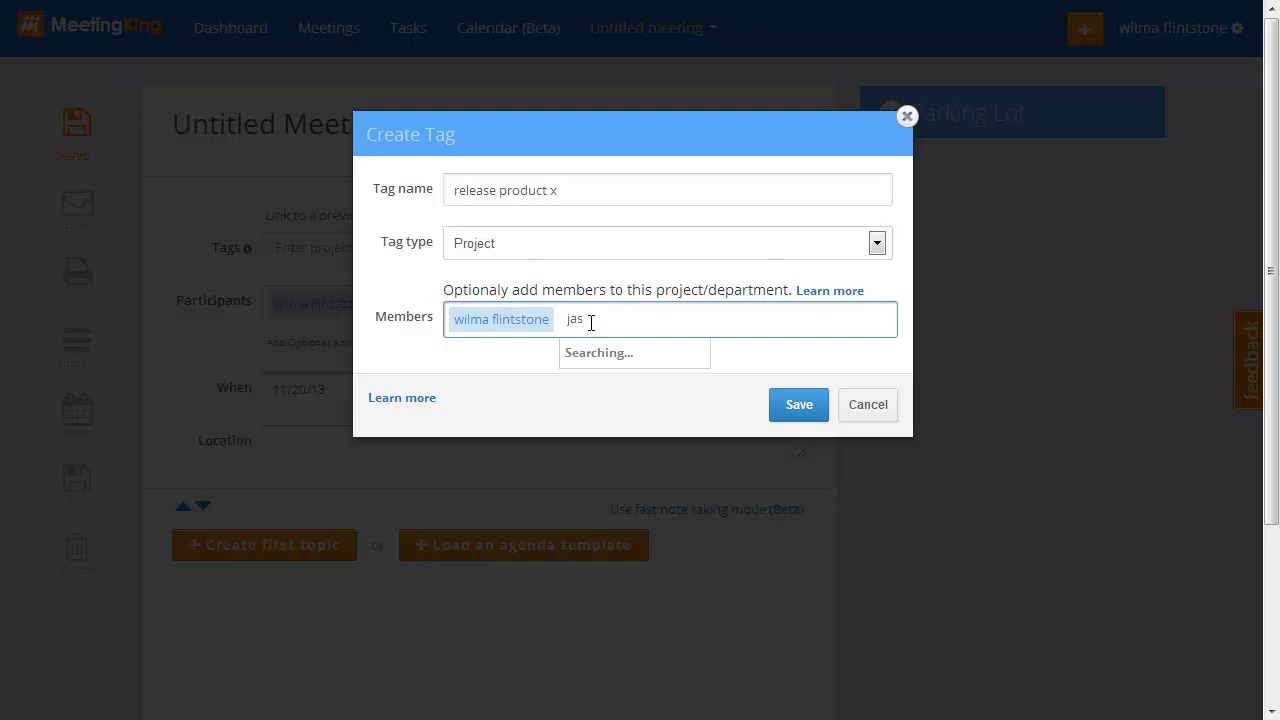
key(Return)
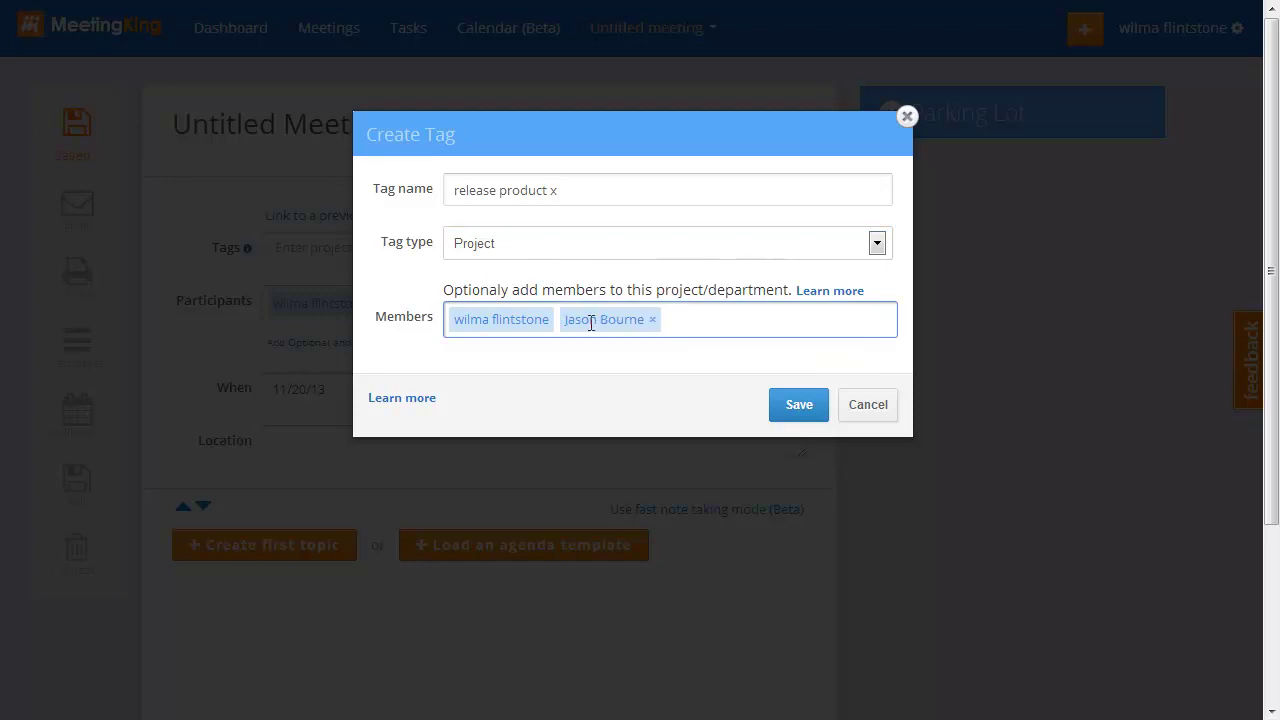
text(jam)
key(Return)
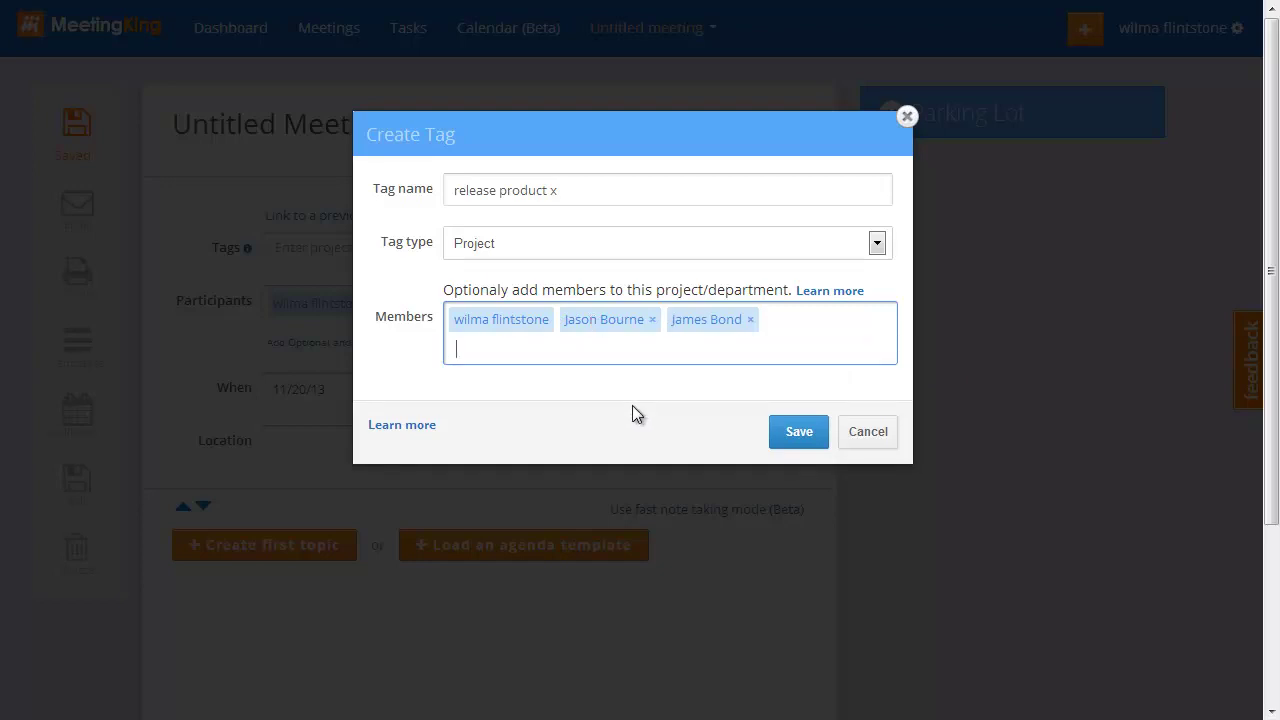
click(797, 432)
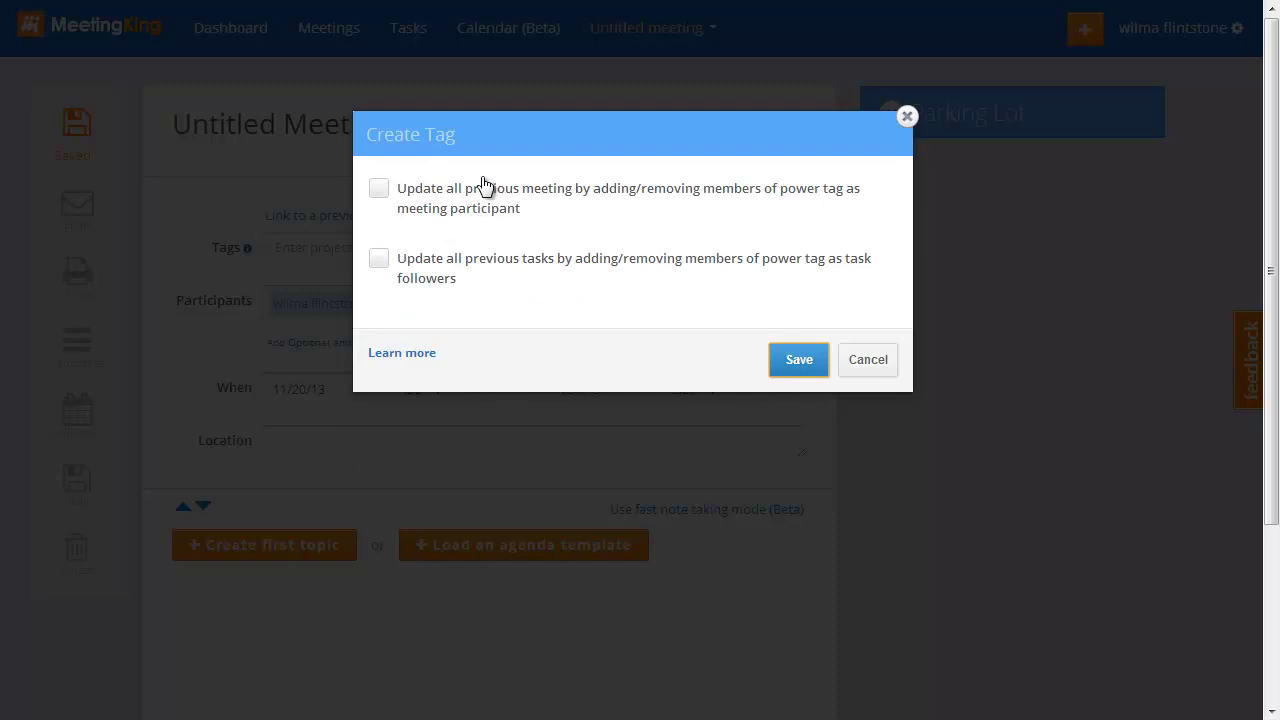
click(780, 362)
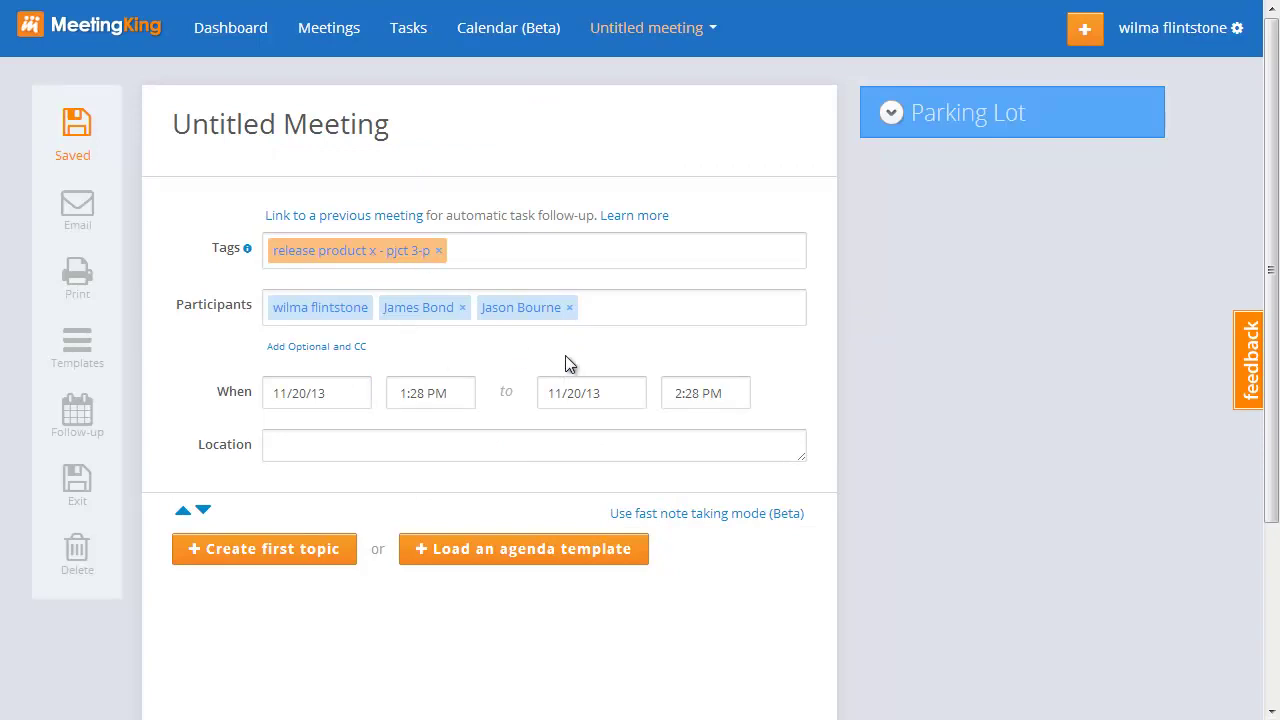
Create the meeting's first topic titled 'topic 1'
click(297, 552)
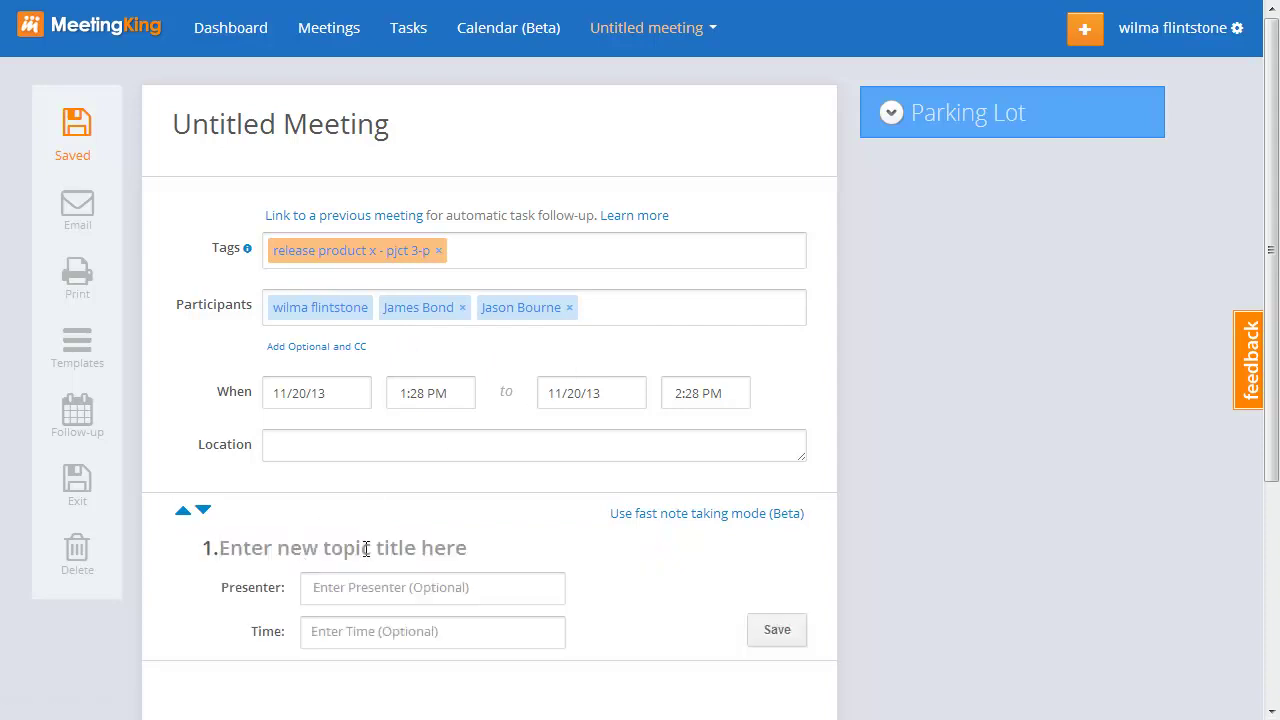
text(topic)
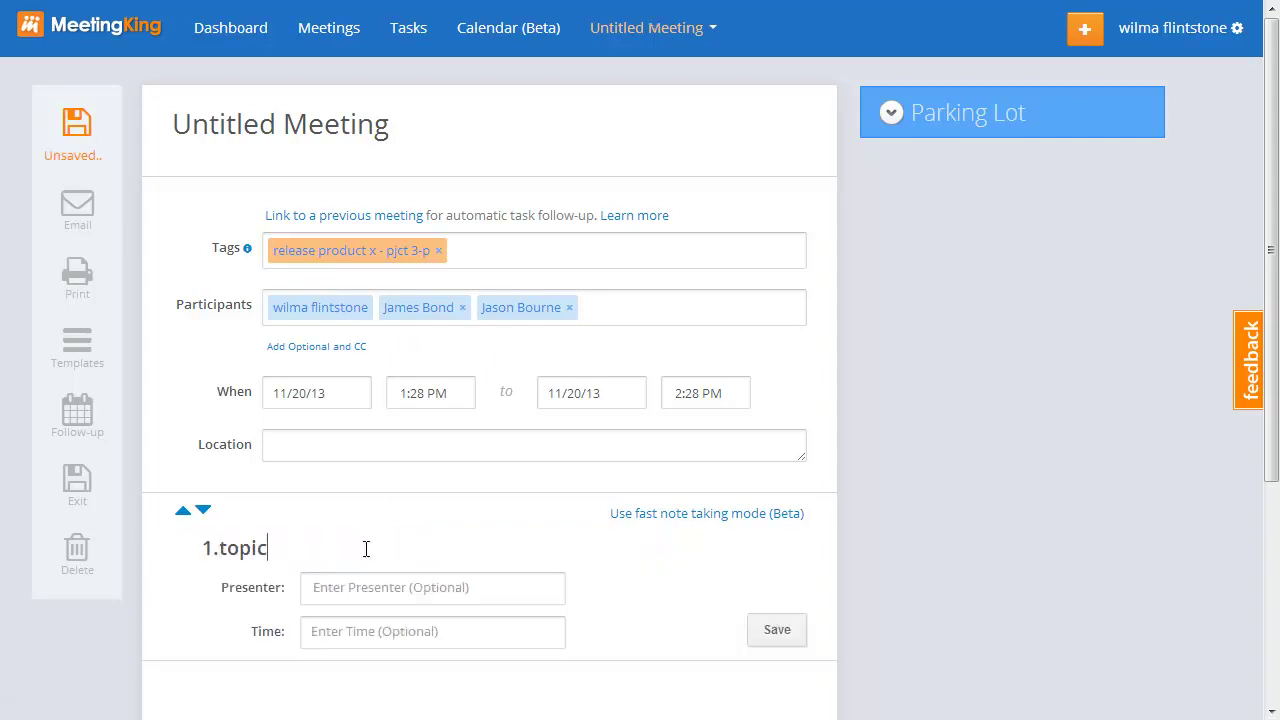
text( 1)
key(Return)
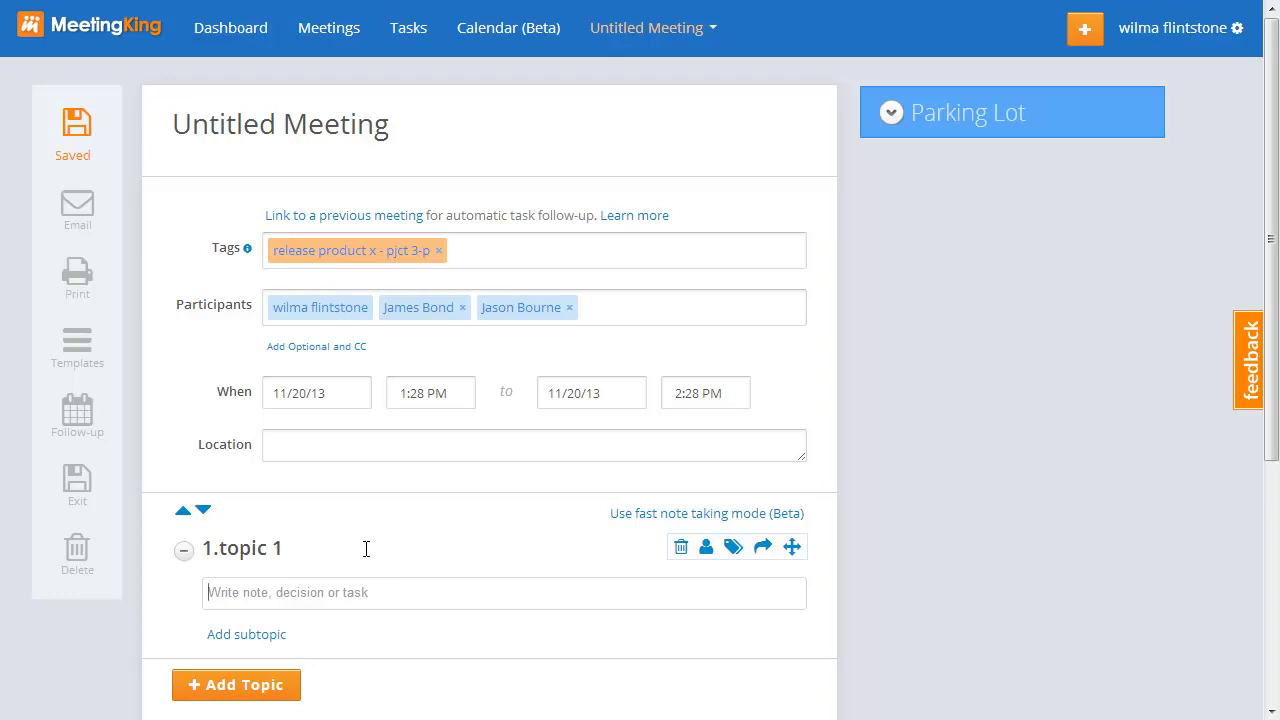
Add the task 'task in meeting' under topic 1 and save its details
text(task in meet)
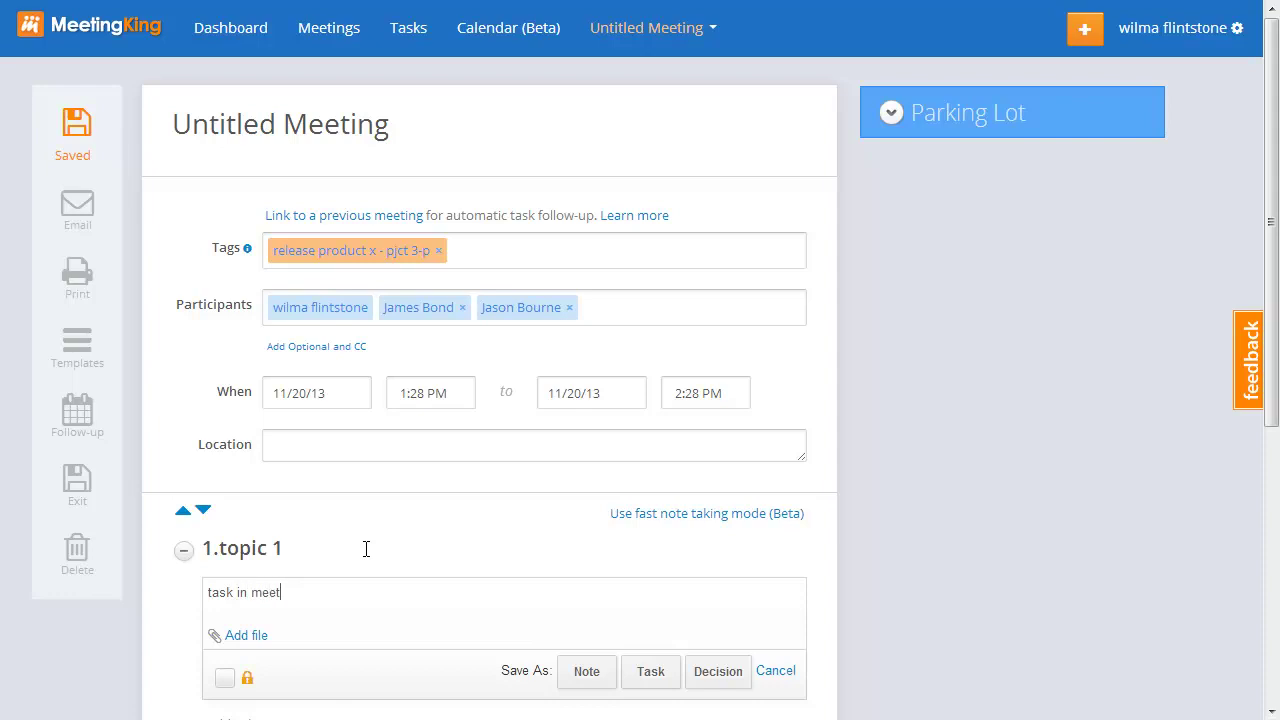
text(ing)
key(Tab)
key(Tab)
key(Tab)
key(Return)
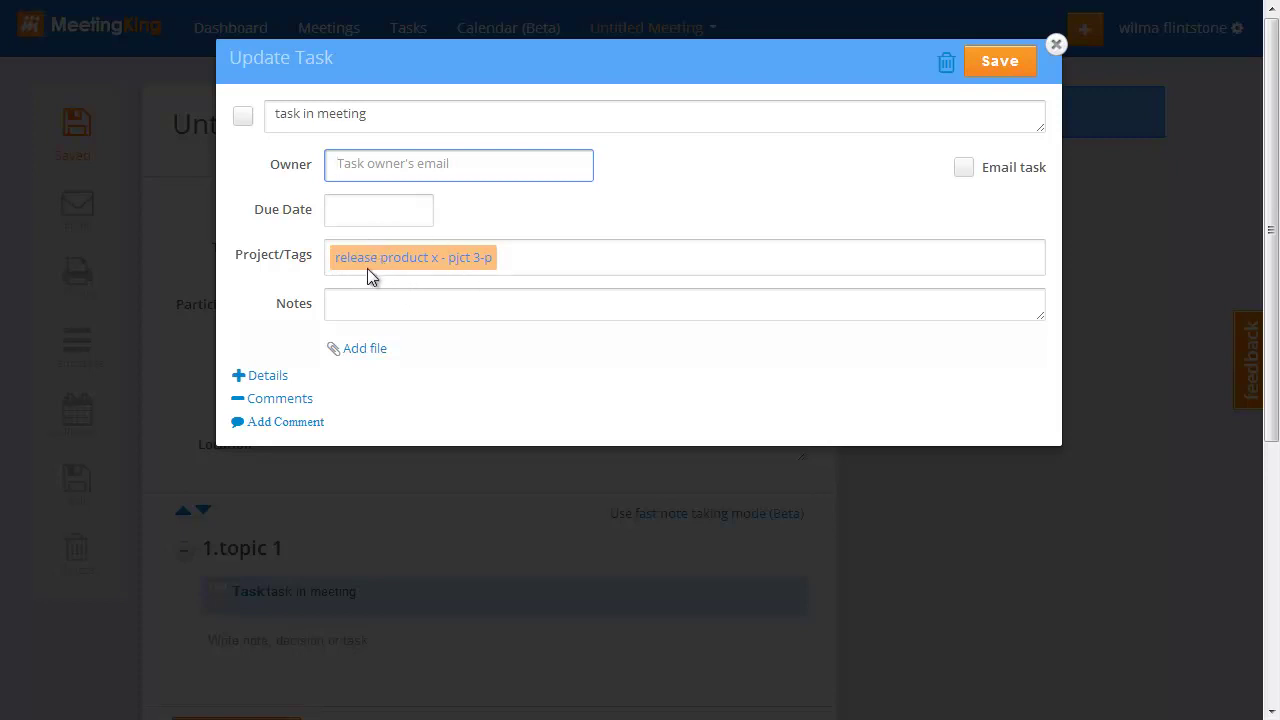
click(994, 66)
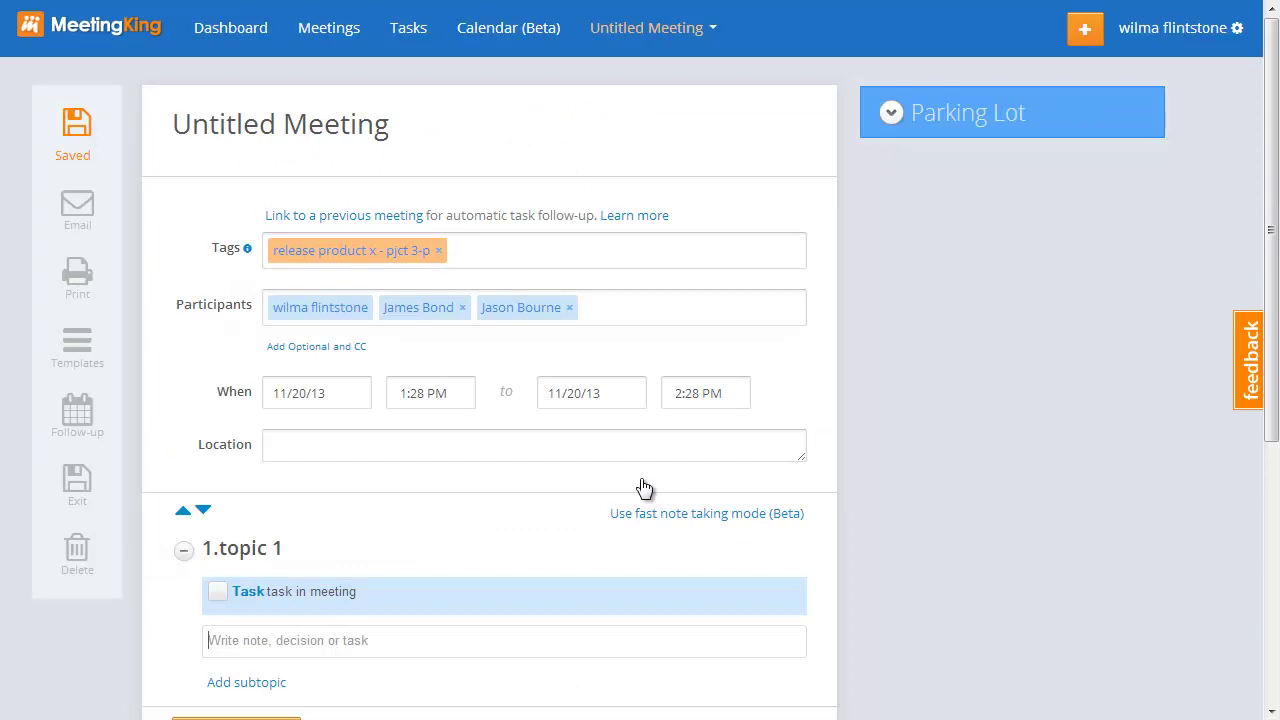
scroll(560, 612, down, 2)
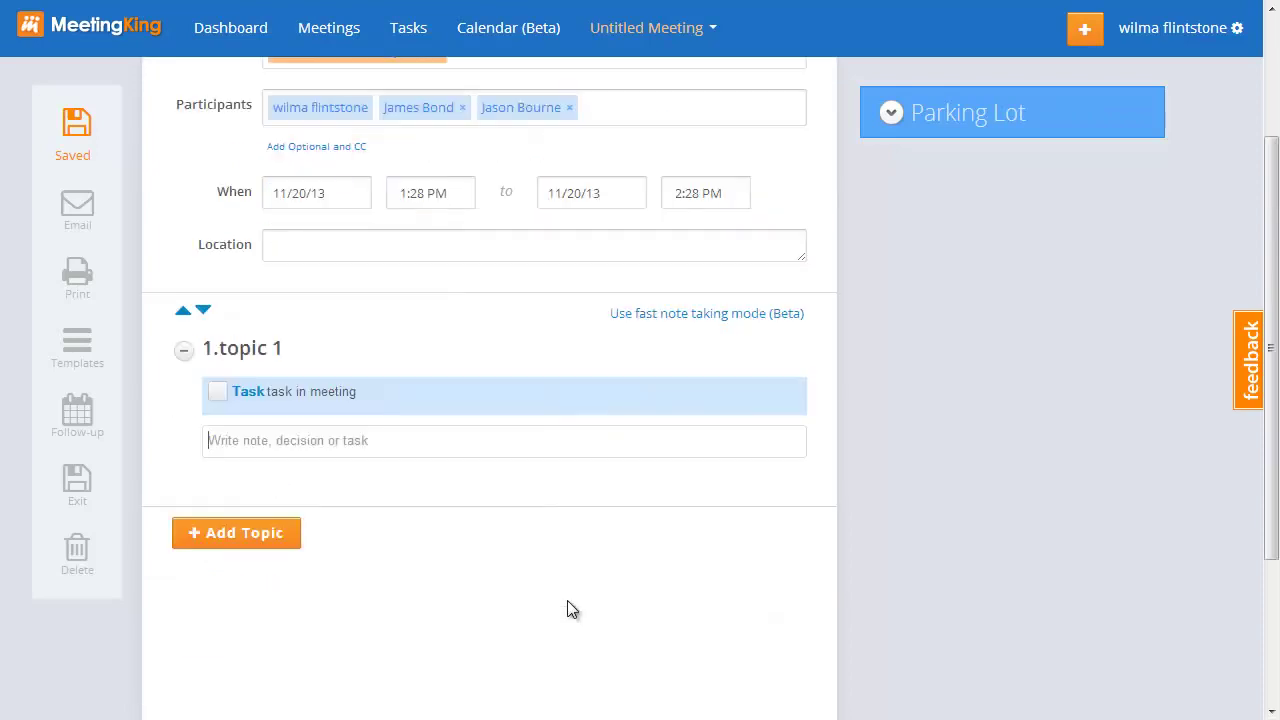
Add a second topic titled 'market introduction product x'
click(244, 538)
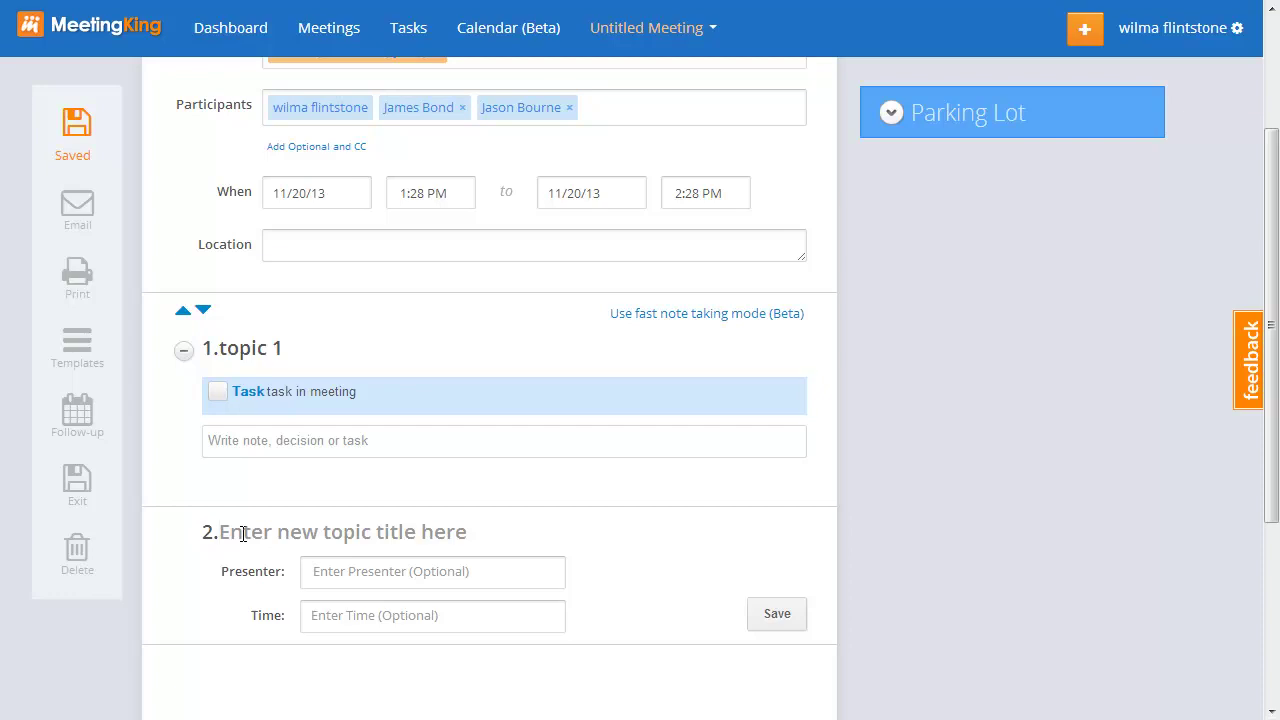
text(marke)
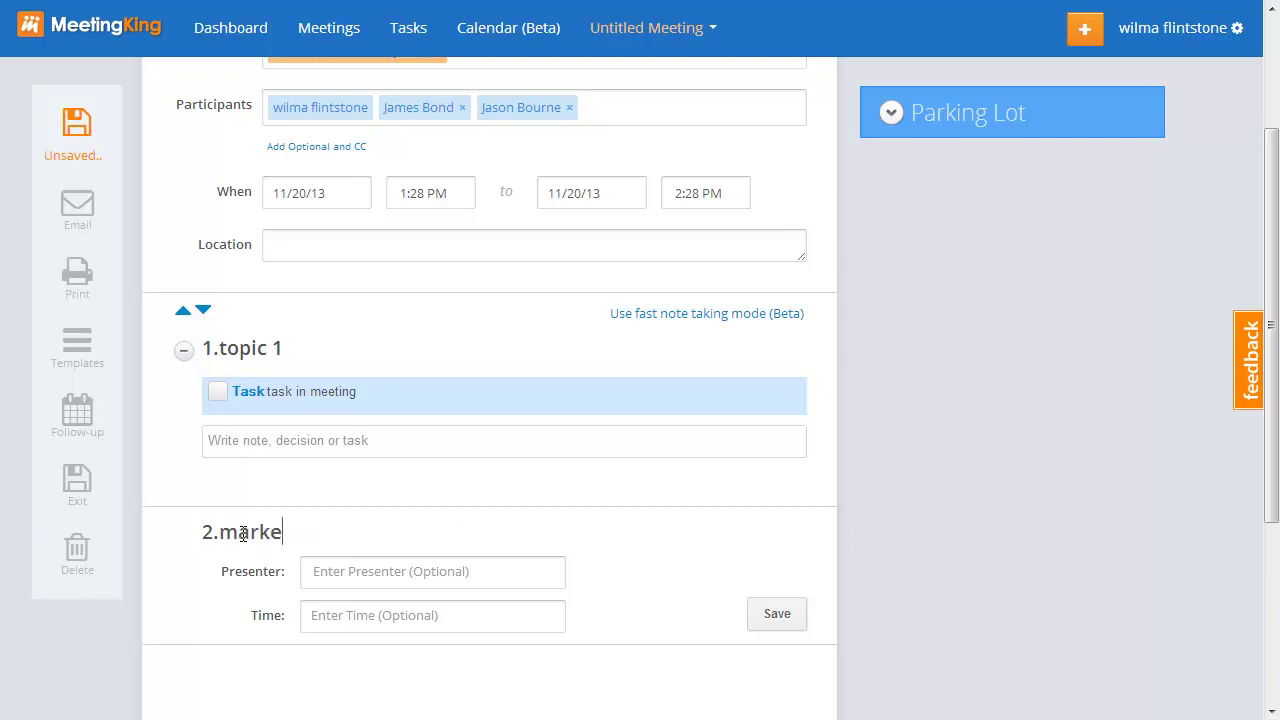
text(t introduction pro)
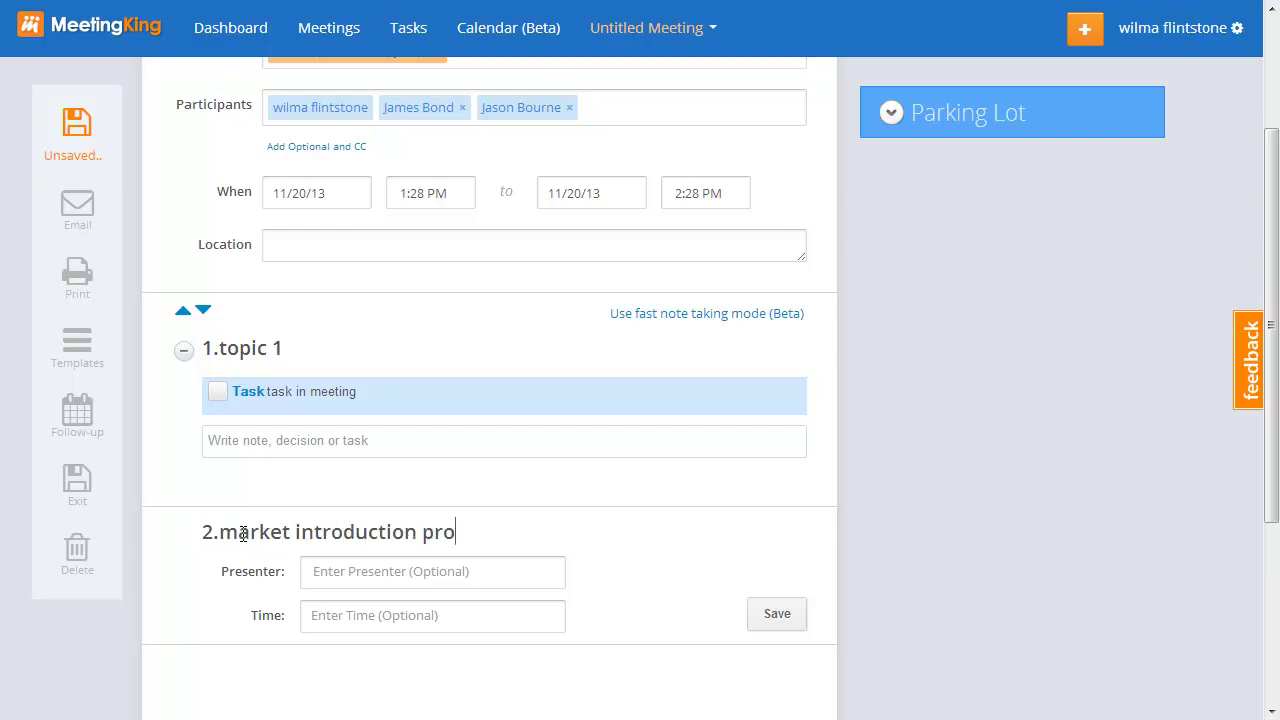
text(duct x)
key(Return)
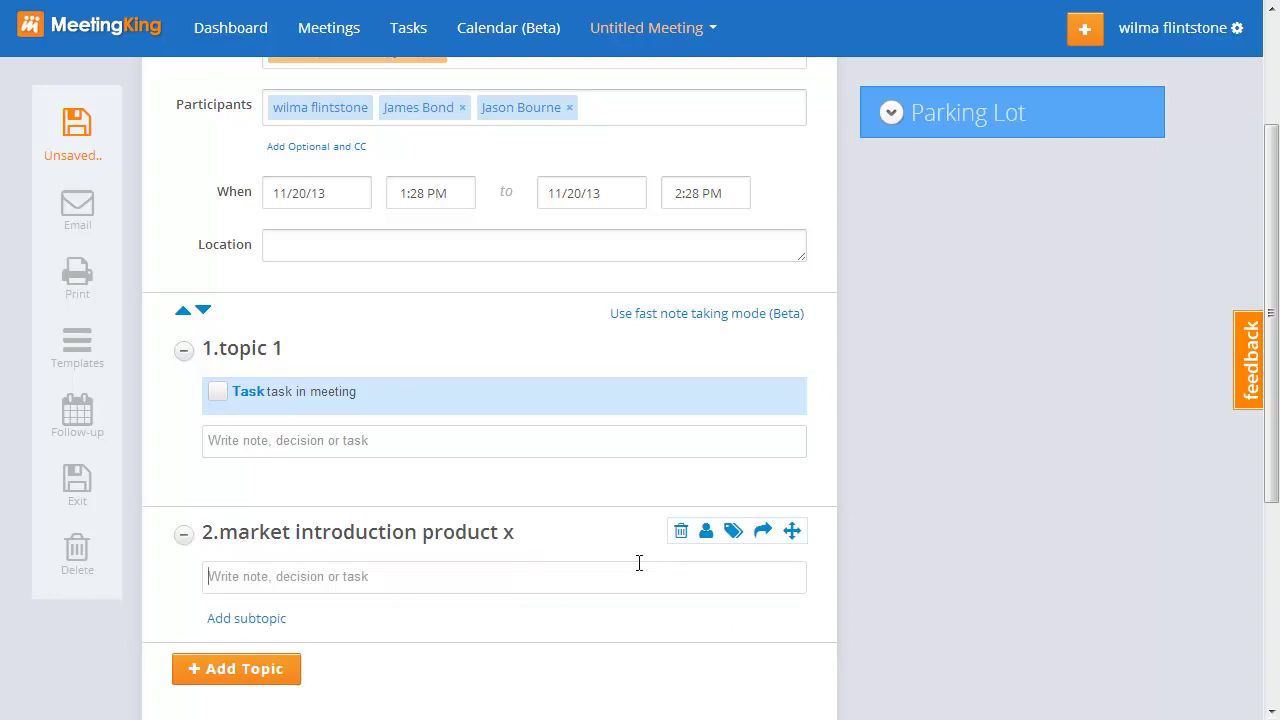
Tag the second topic with 'marketing'
click(735, 533)
click(641, 569)
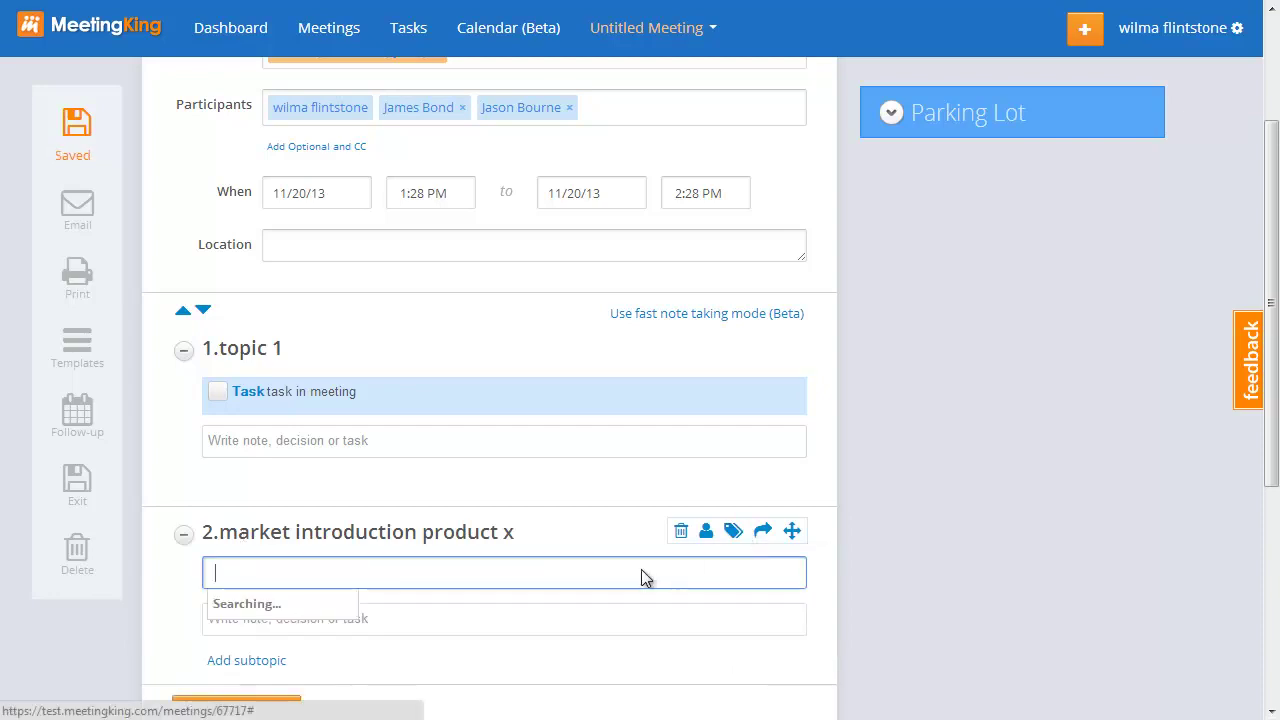
text(ma)
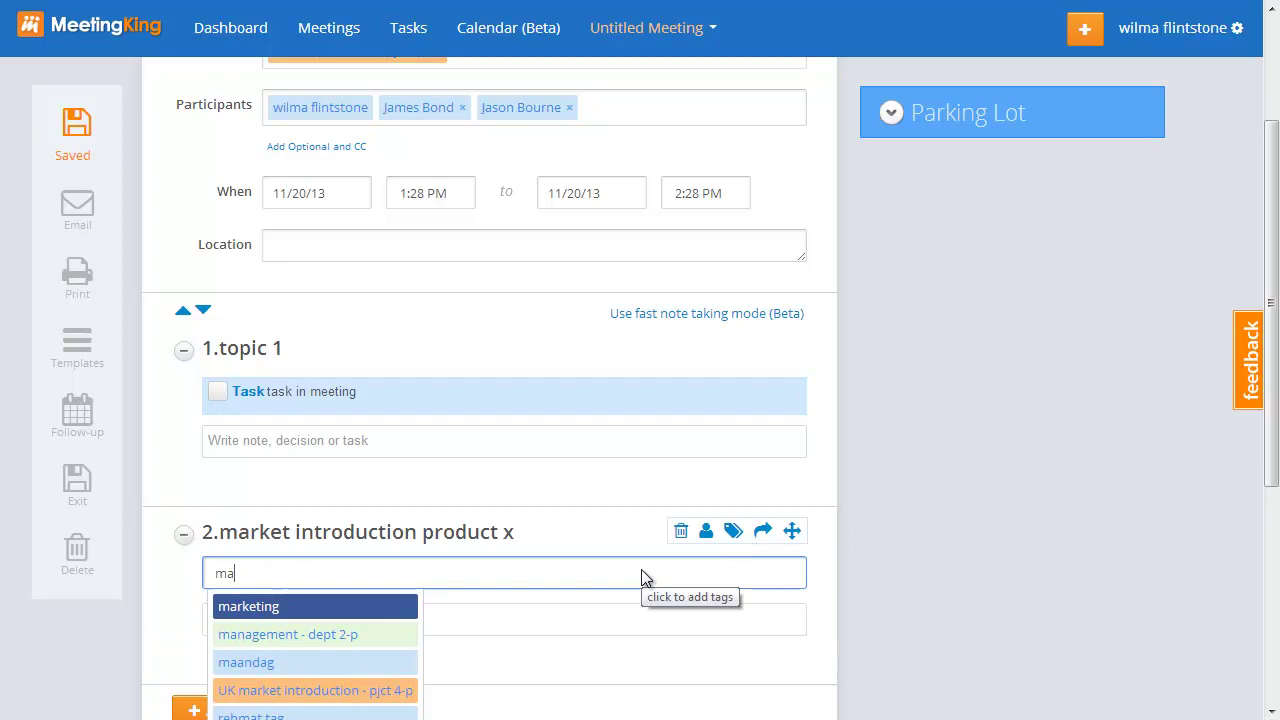
key(Return)
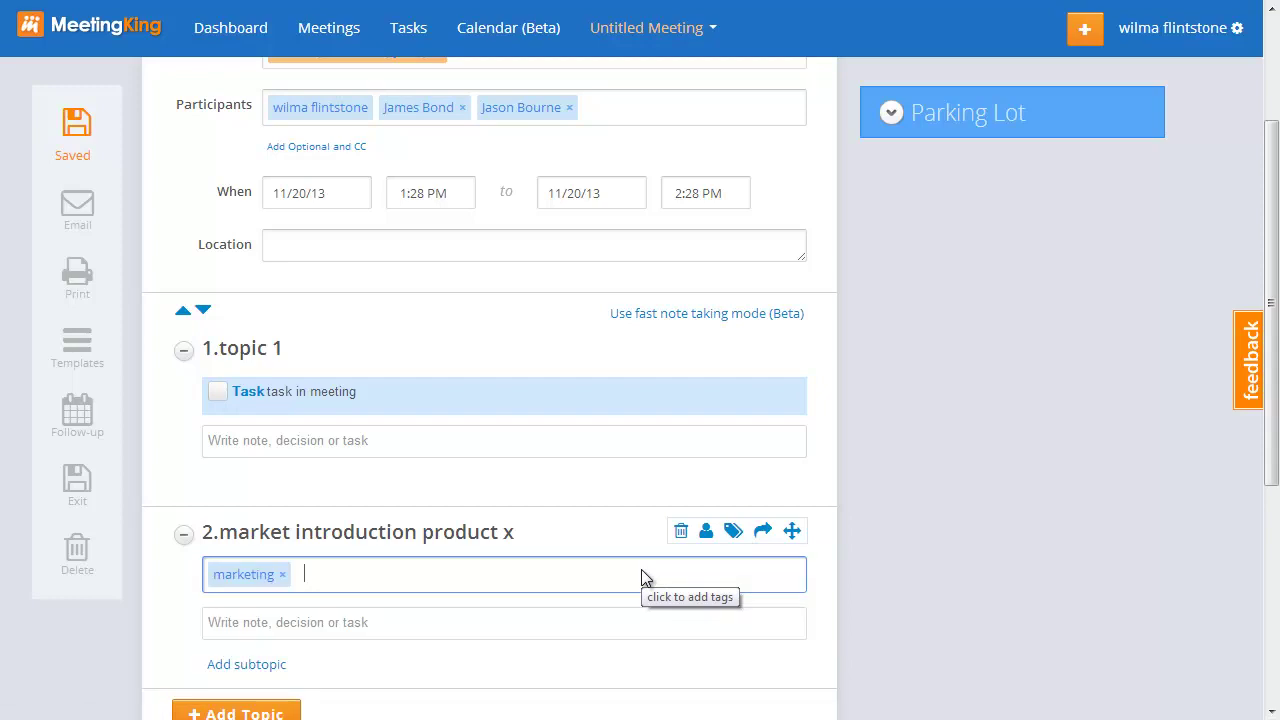
click(561, 618)
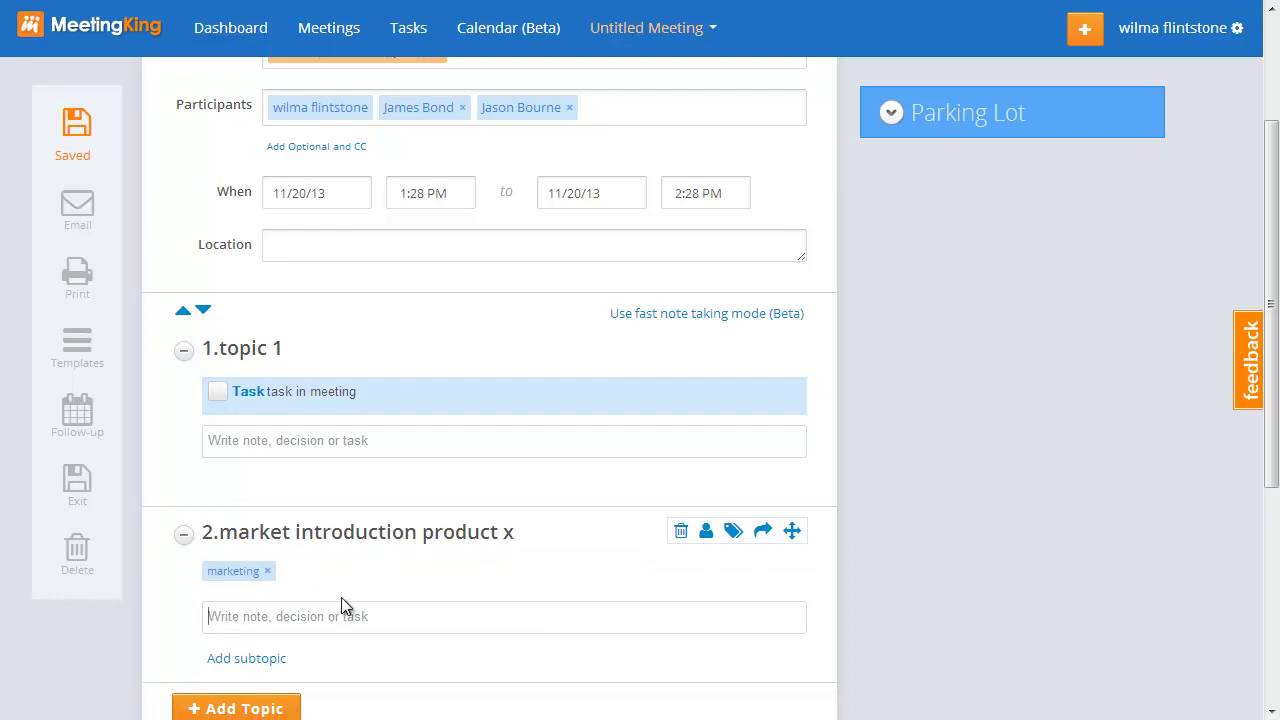
scroll(341, 597, up, 2)
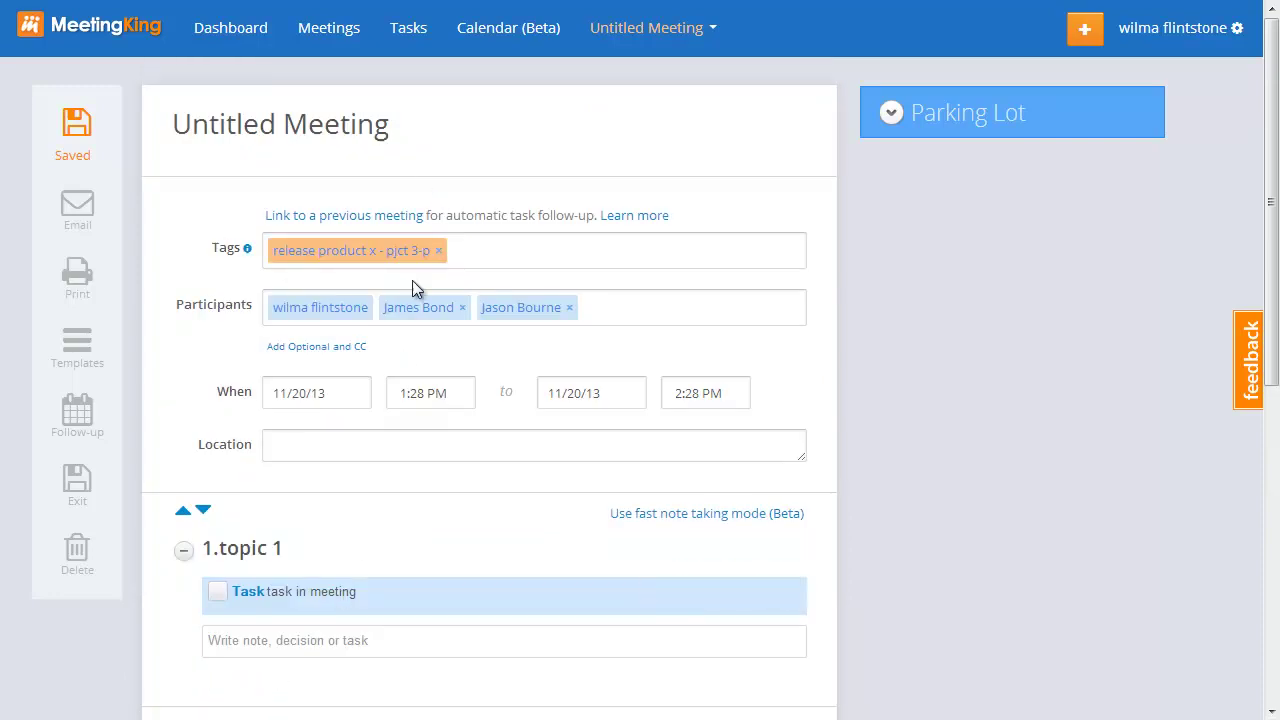
scroll(491, 494, down, 2)
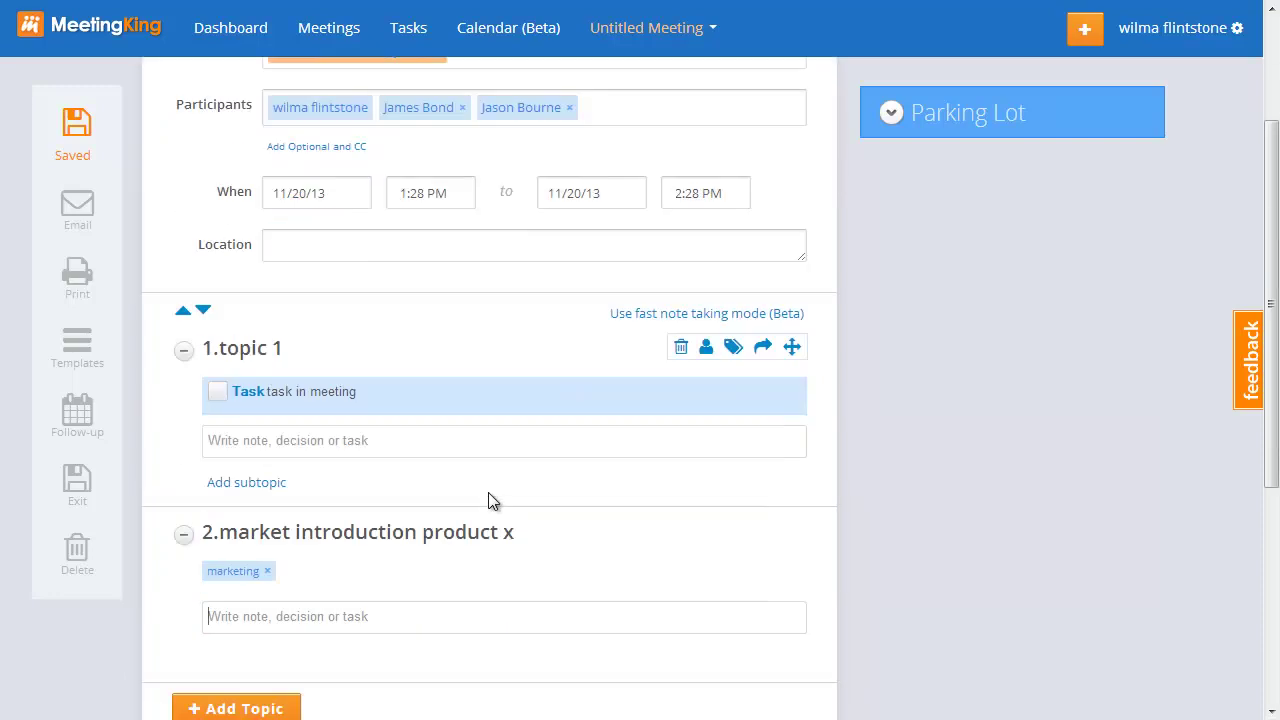
Add the task 'get product x to go viral' under the second topic
click(328, 617)
text(get product )
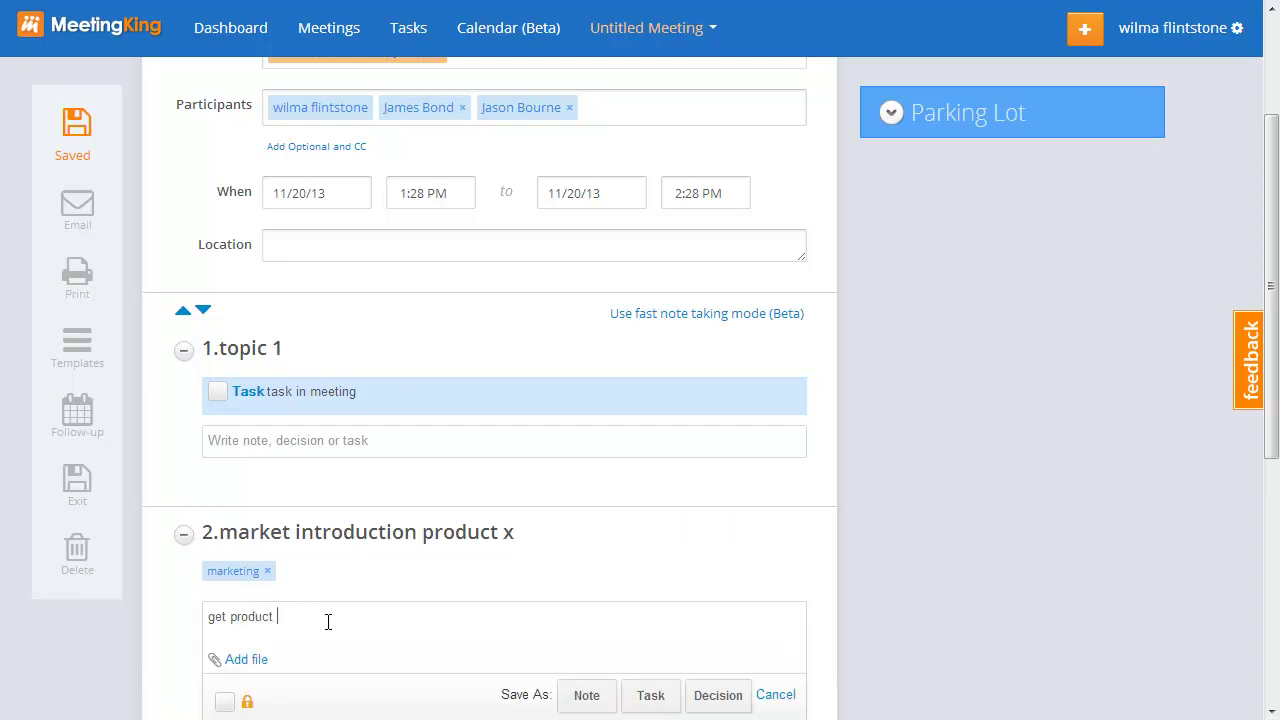
text(x to go viral)
key(Tab)
key(Tab)
key(Tab)
key(Return)
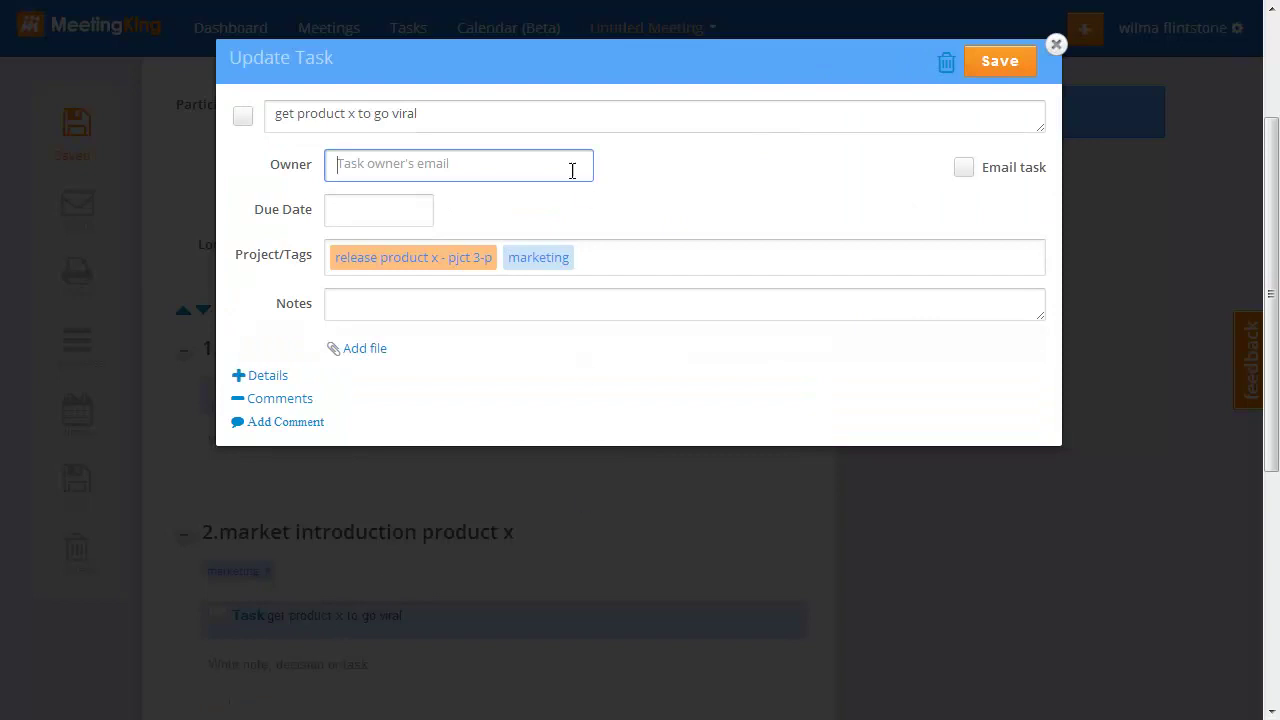
Assign the task to a suggested participant with due date 11/27/13 and save
text(jas)
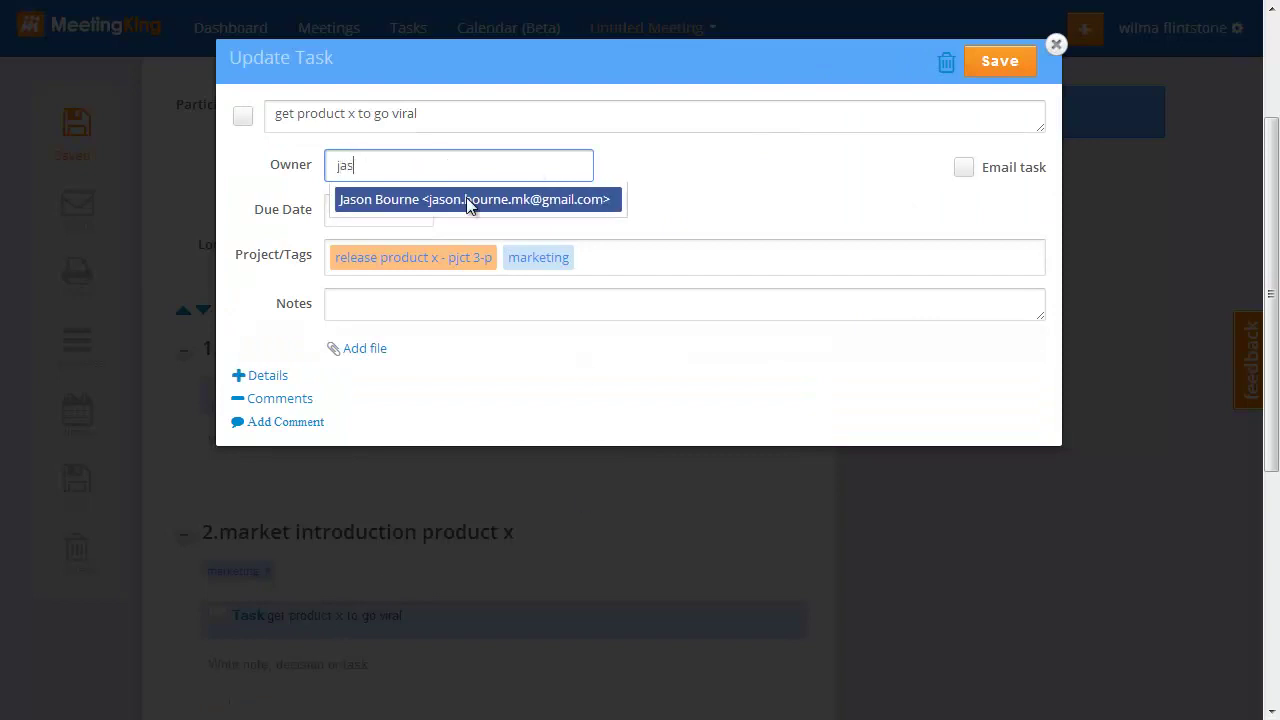
click(453, 200)
click(386, 203)
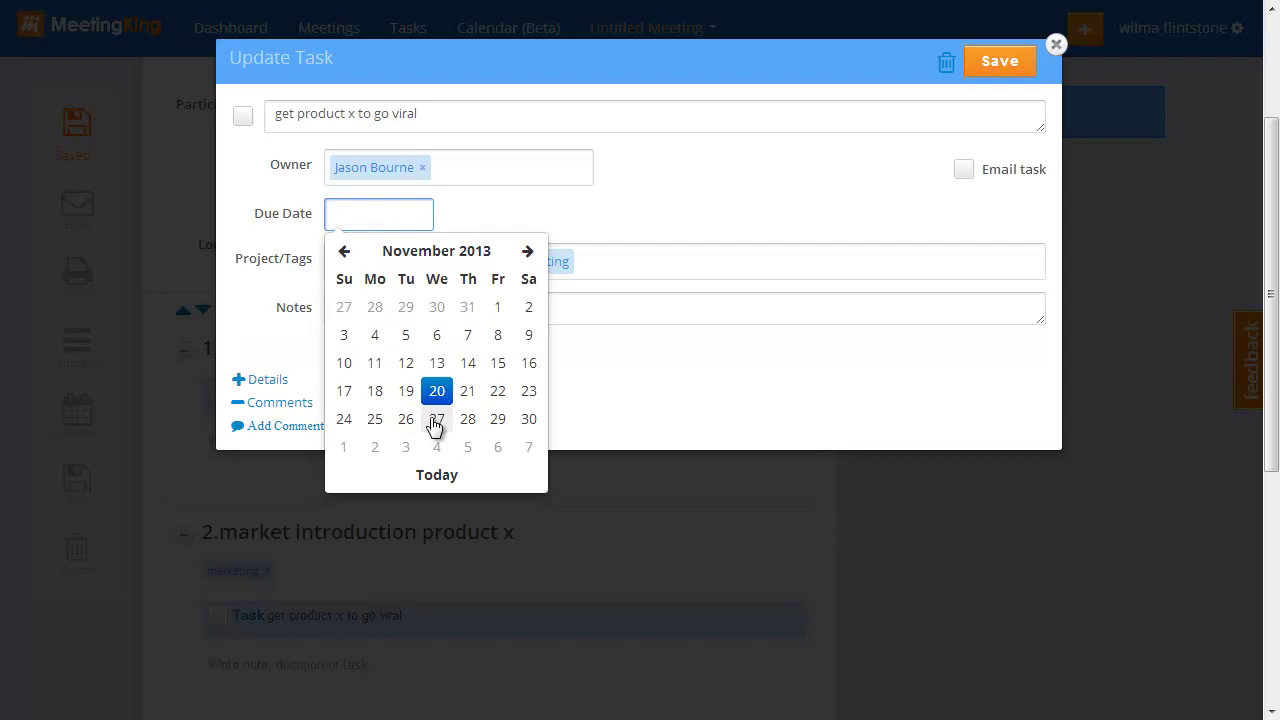
click(431, 418)
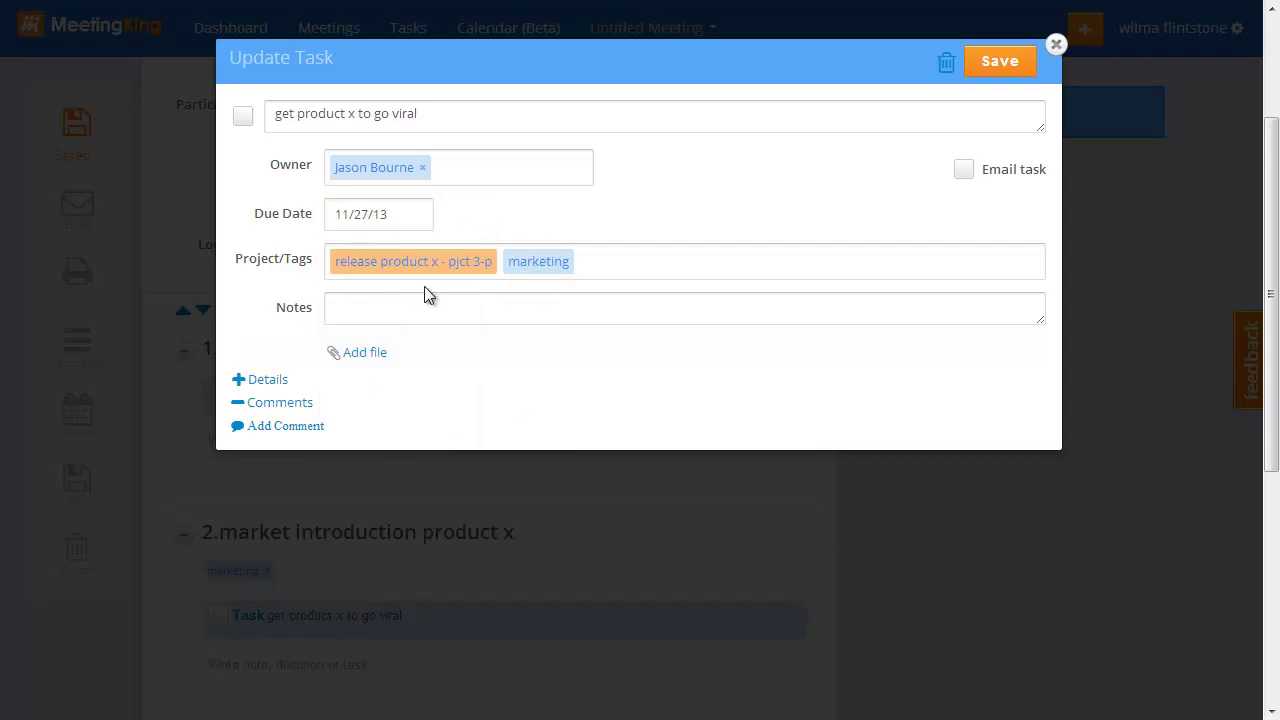
click(1000, 62)
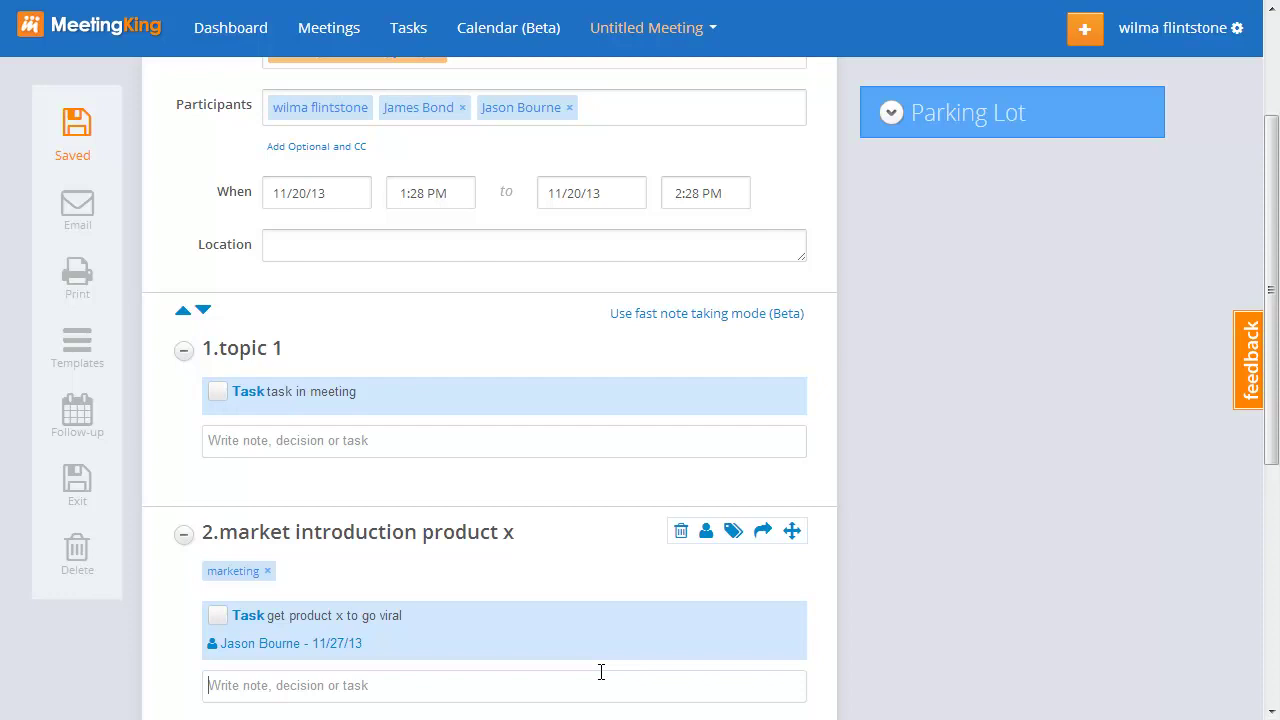
Show the Load Template and Save Template options from the Templates sidebar icon
scroll(400, 590, up, 1)
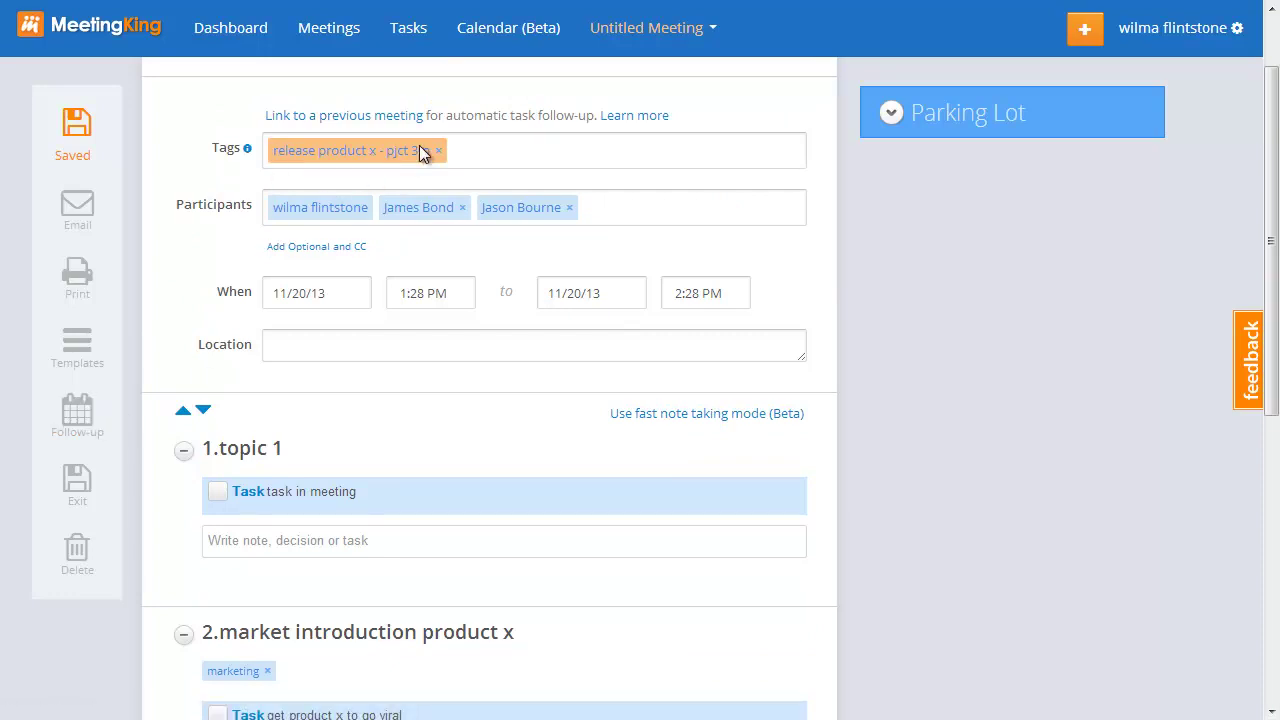
scroll(454, 592, down, 1)
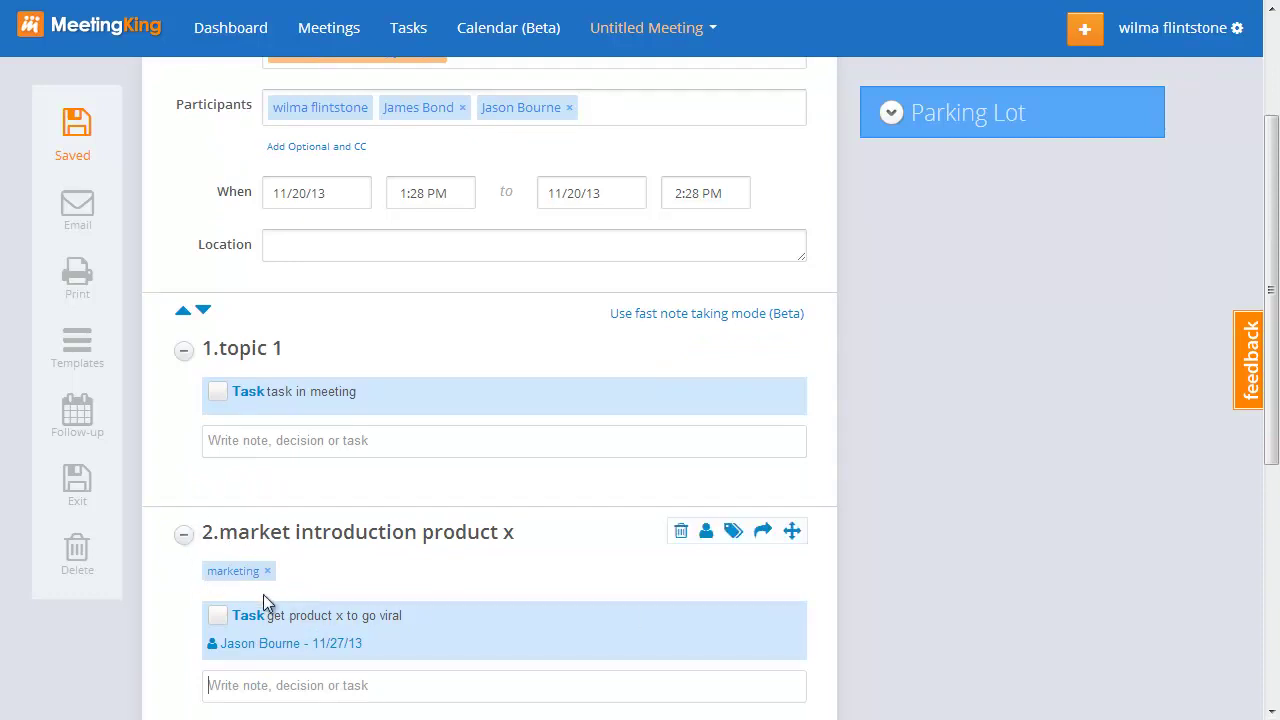
click(88, 348)
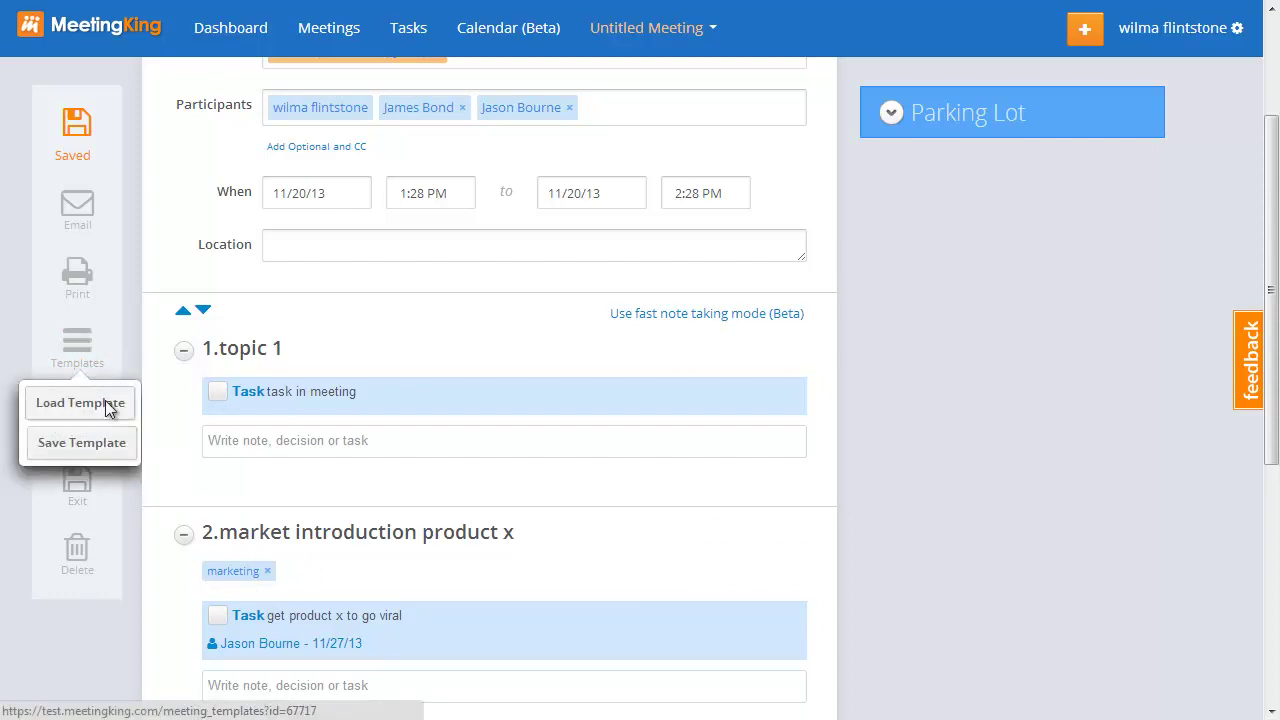